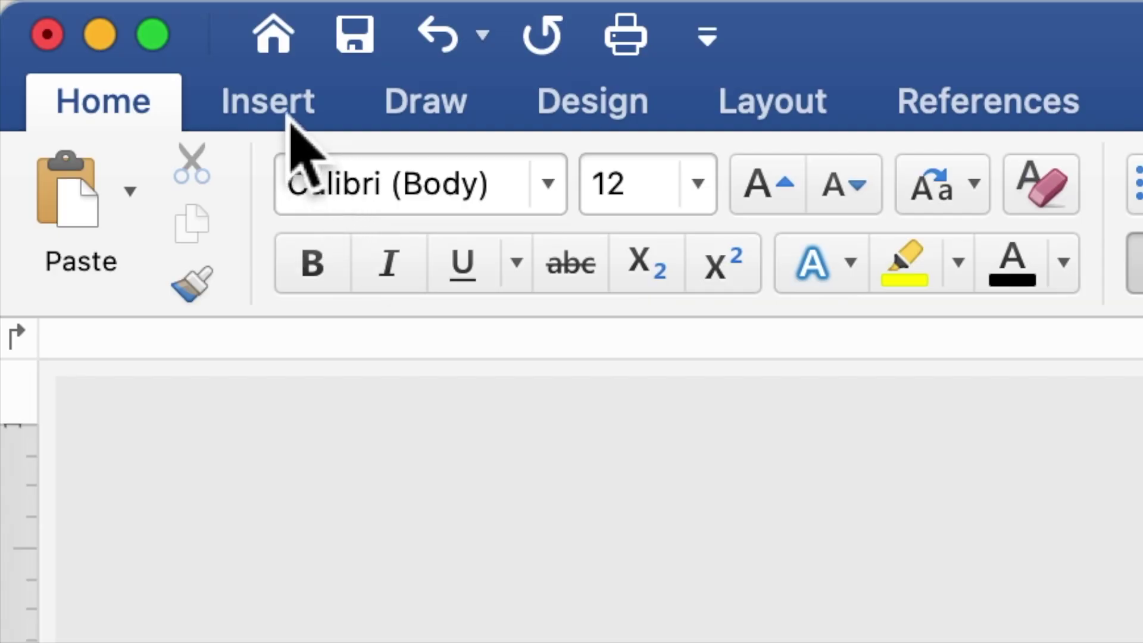
# Insert the picture 'EMERALD GREEN WITH GOLD FLOWERS BACKGROUND.jpg' from file onto the page.
pyautogui.click(289, 118)
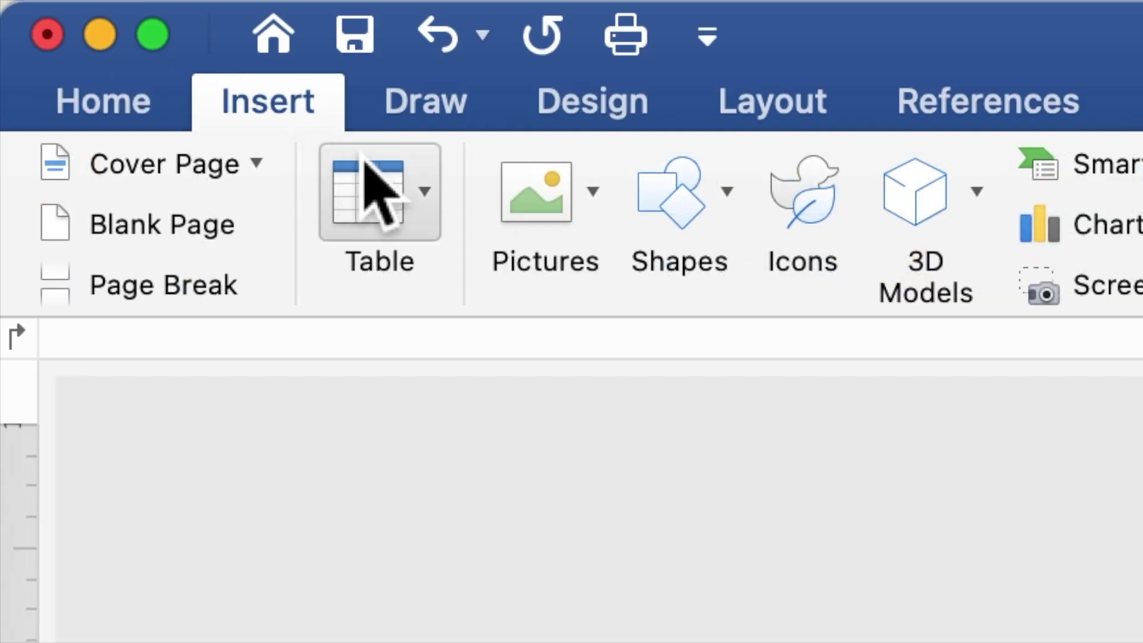
pyautogui.click(537, 221)
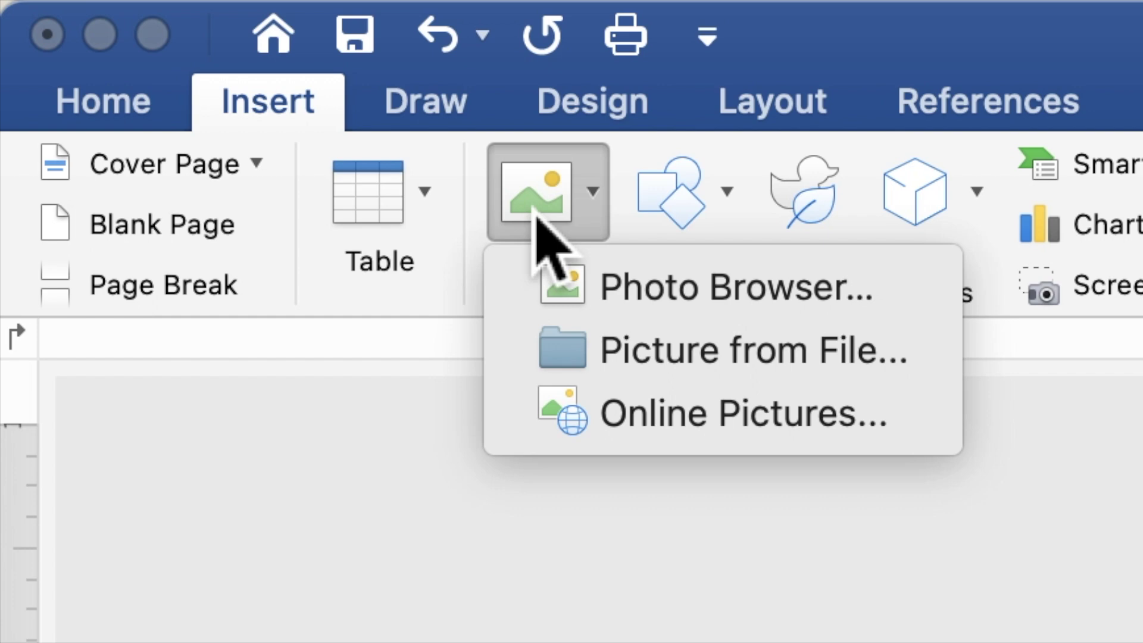
pyautogui.click(577, 346)
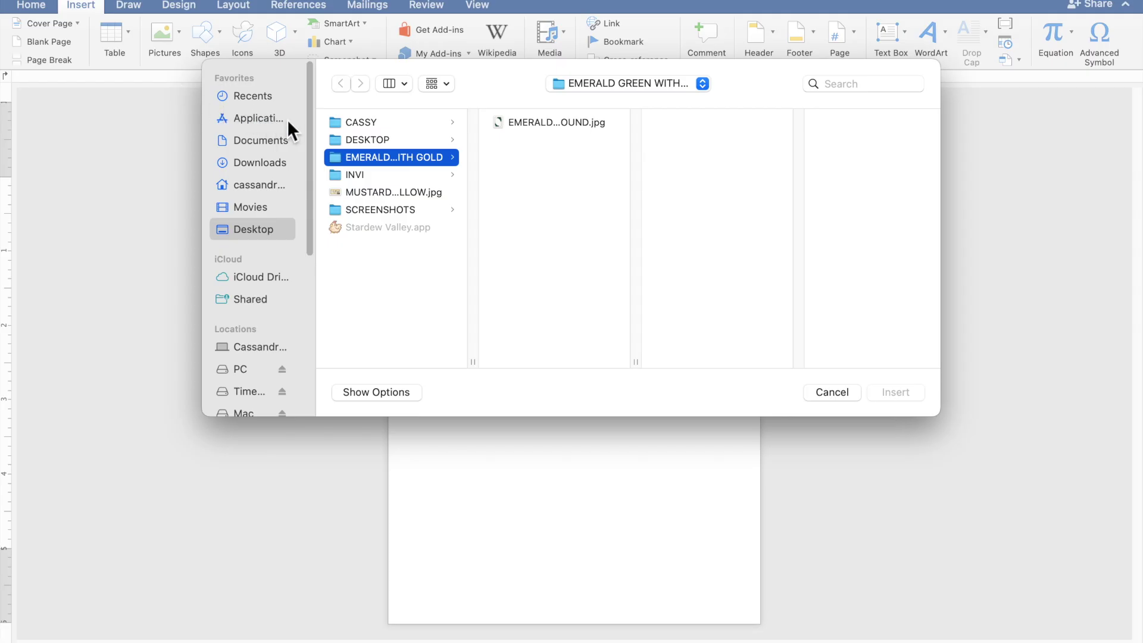
pyautogui.click(516, 125)
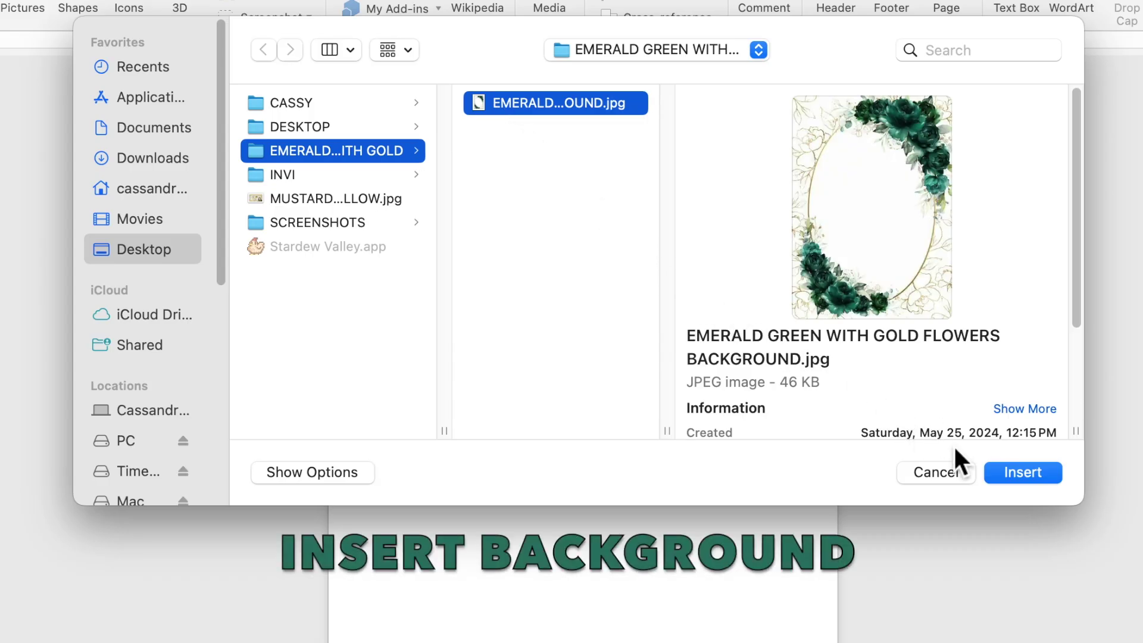
pyautogui.click(1009, 472)
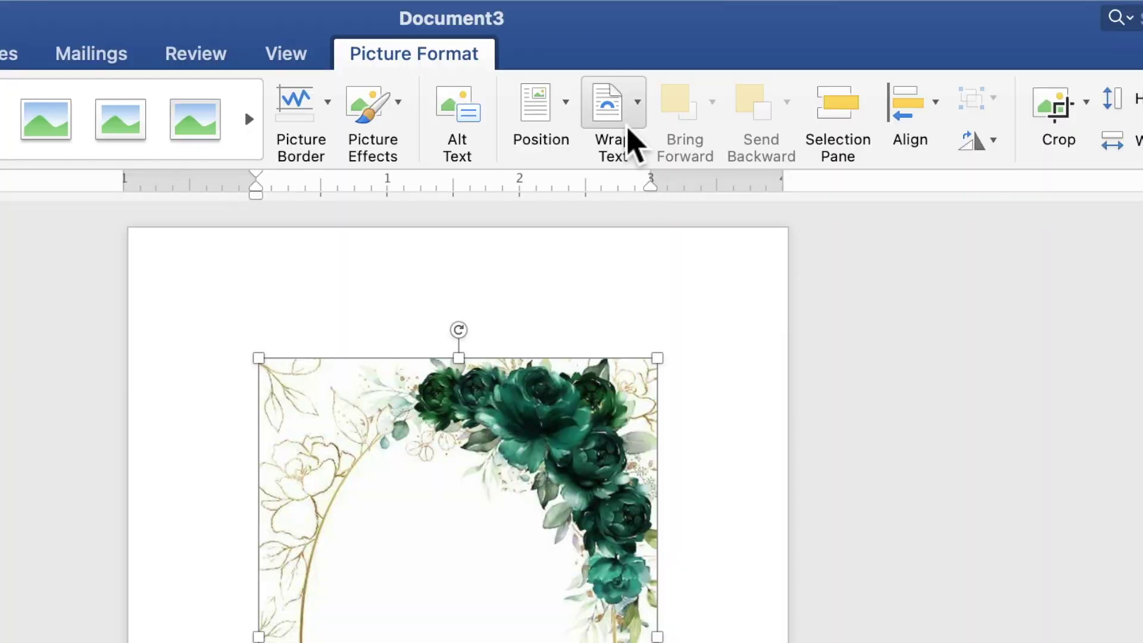
# Put the floral picture behind text and stretch it from the top-left to fill the page at 7.1 by 5.07 inches.
pyautogui.click(670, 46)
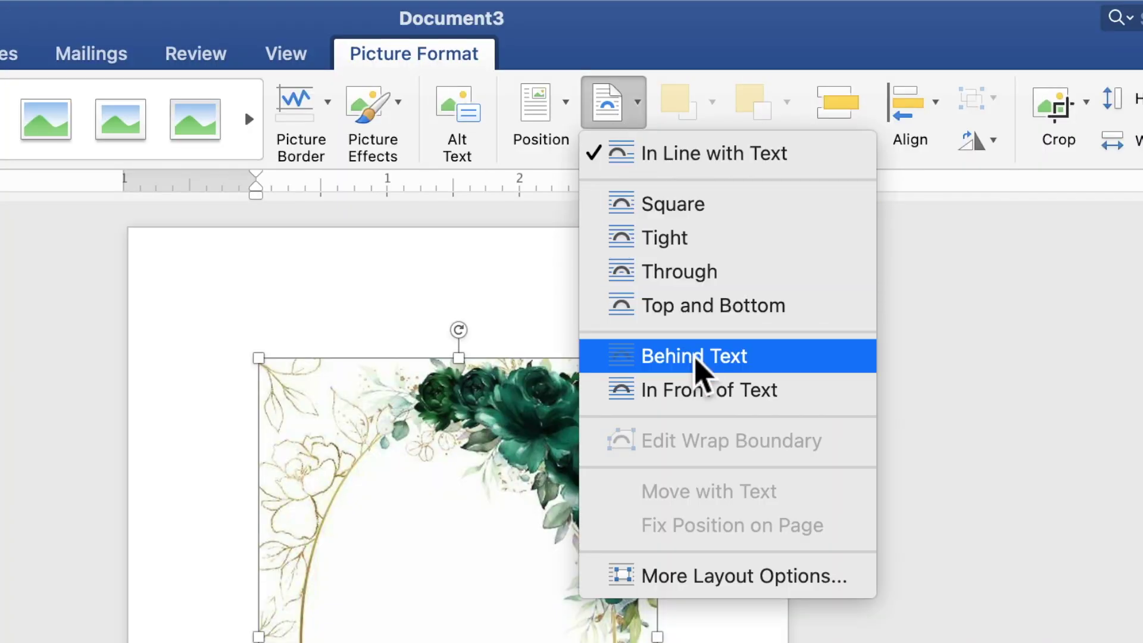
pyautogui.click(696, 364)
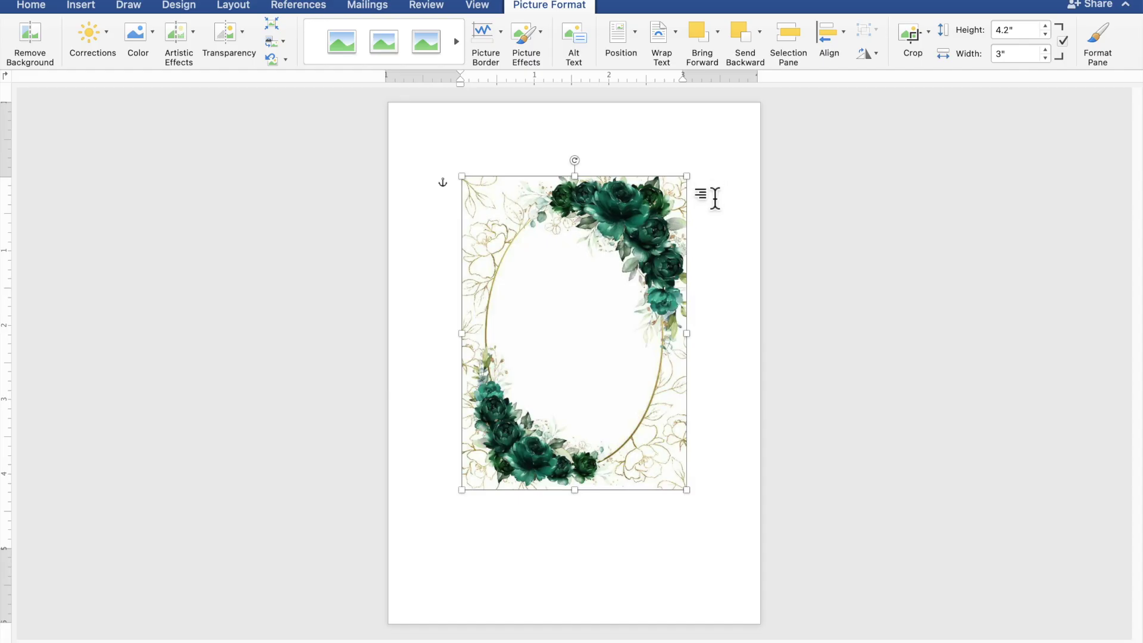
pyautogui.moveTo(666, 266); pyautogui.dragTo(588, 187)
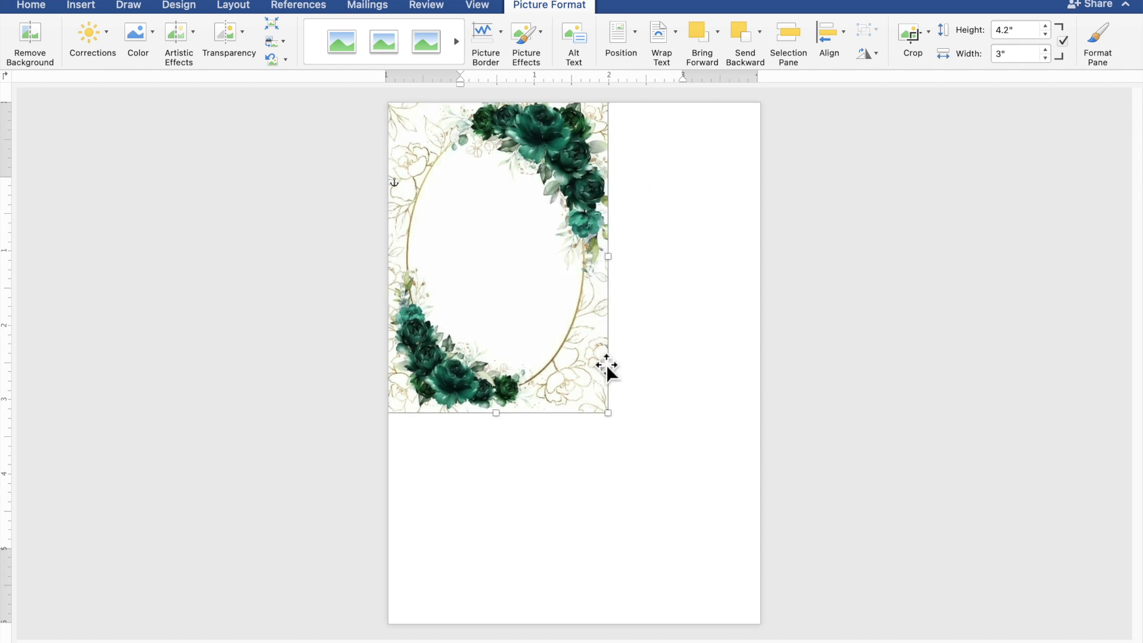
pyautogui.moveTo(617, 425); pyautogui.dragTo(764, 613)
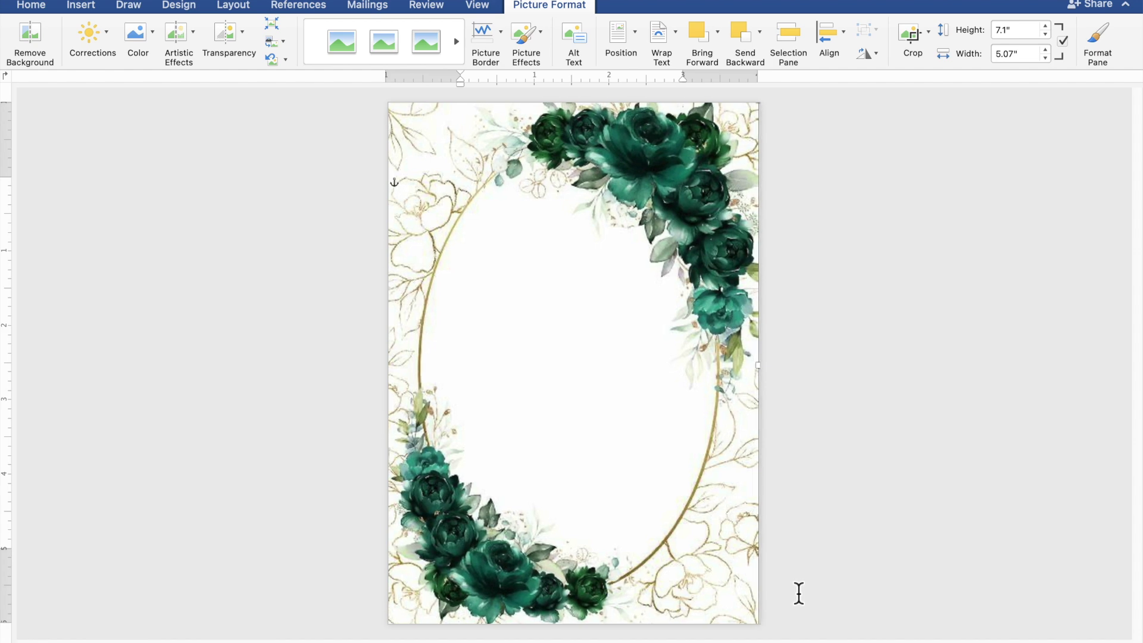
pyautogui.click(798, 593)
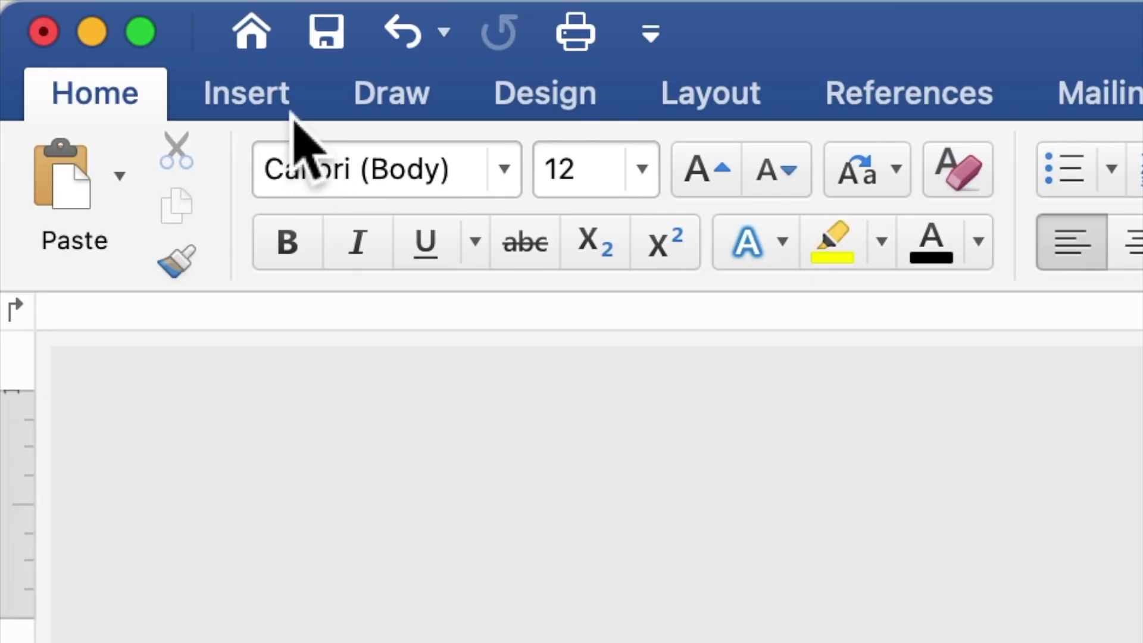
# Draw a 4.79 by 4.55 inch text box over the gold oval.
pyautogui.click(290, 110)
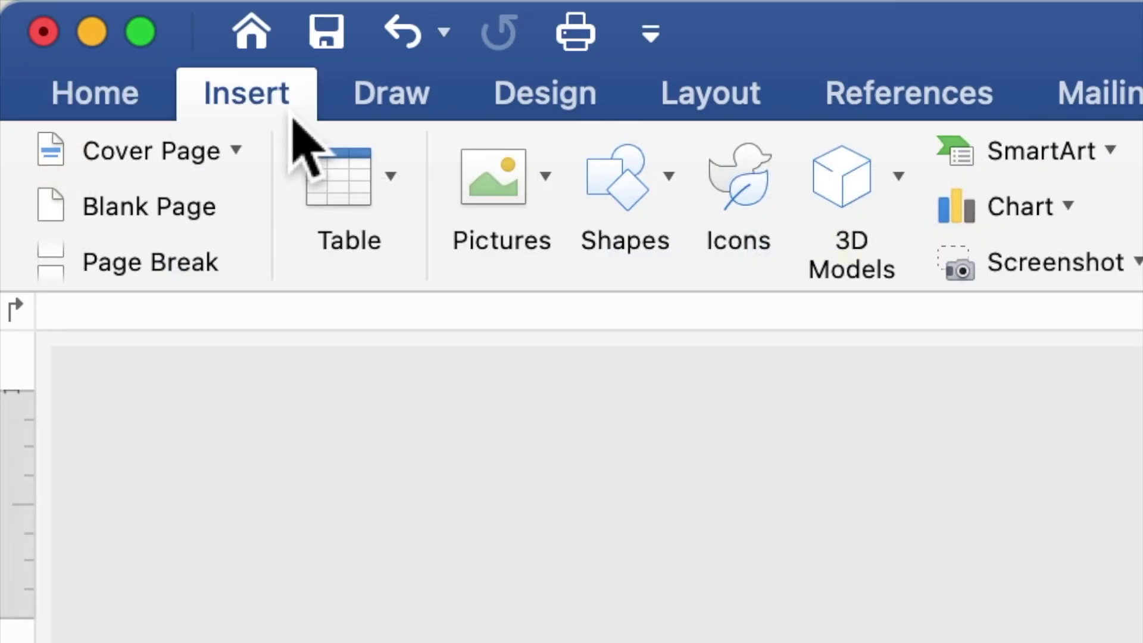
pyautogui.click(636, 232)
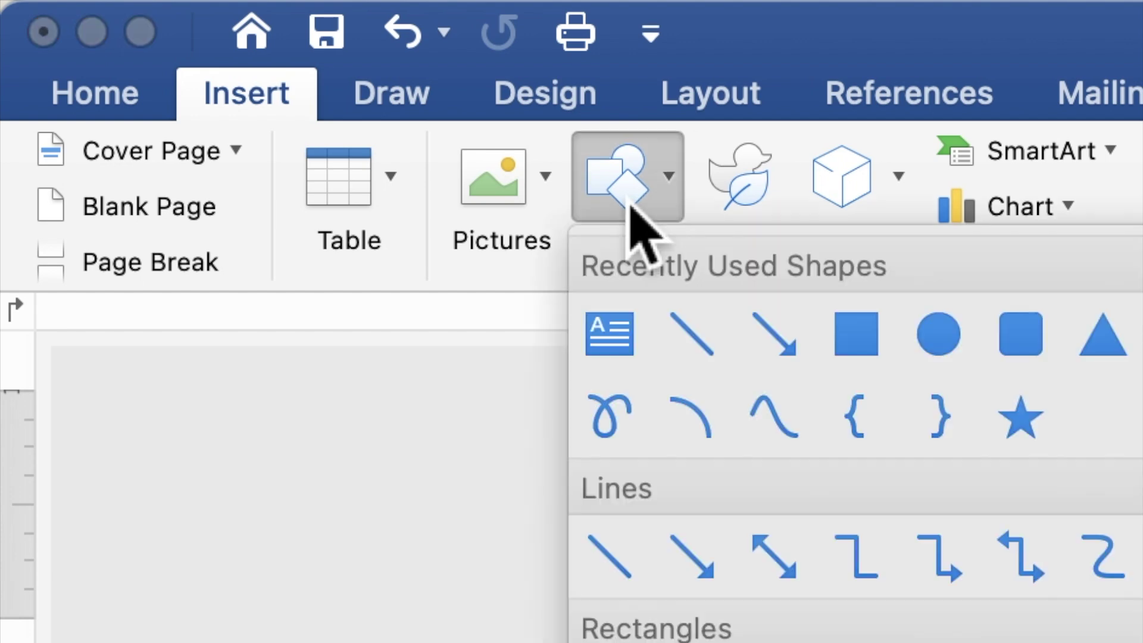
pyautogui.click(619, 342)
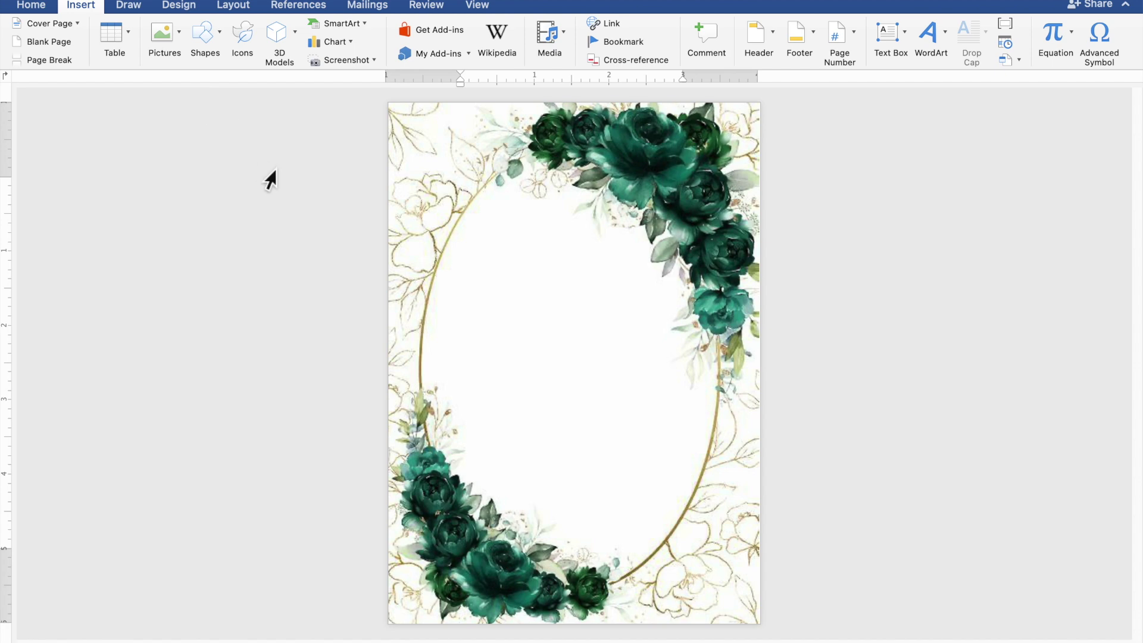
pyautogui.moveTo(394, 197)
pyautogui.mouseDown()
pyautogui.moveTo(460, 386)
pyautogui.moveTo(534, 439)
pyautogui.moveTo(761, 544)
pyautogui.mouseUp()
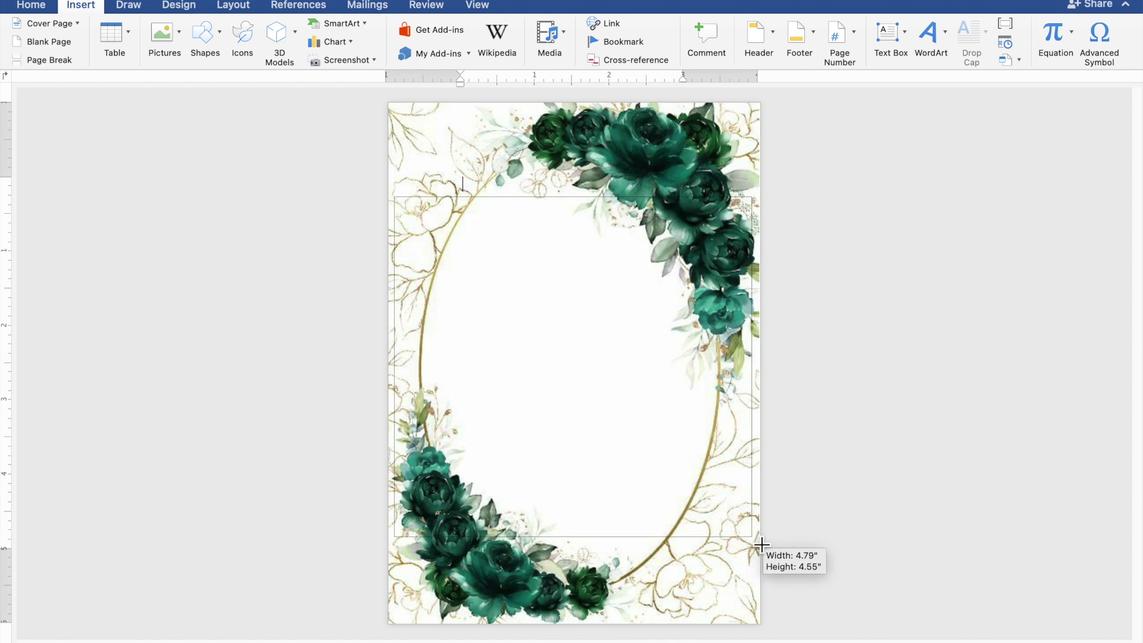
pyautogui.moveTo(762, 544); pyautogui.dragTo(761, 544)
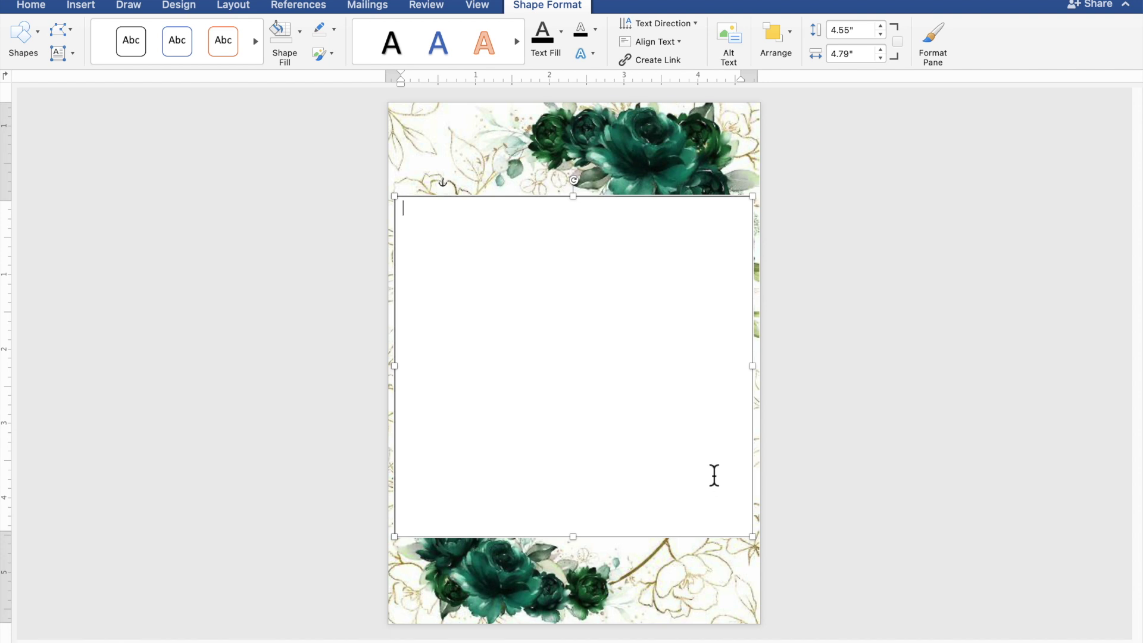
# Zoom in on the text box and type 'TOGETHER WITH THEIR FAMILIES'.
pyautogui.scroll(5, 714, 475)
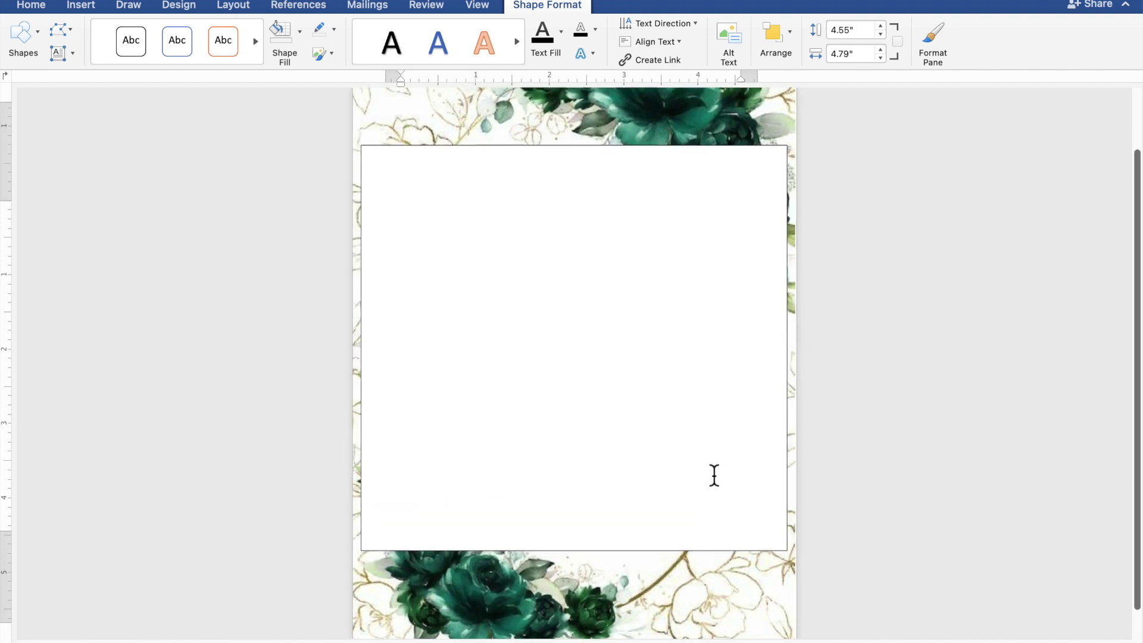
pyautogui.scroll(2, 714, 475)
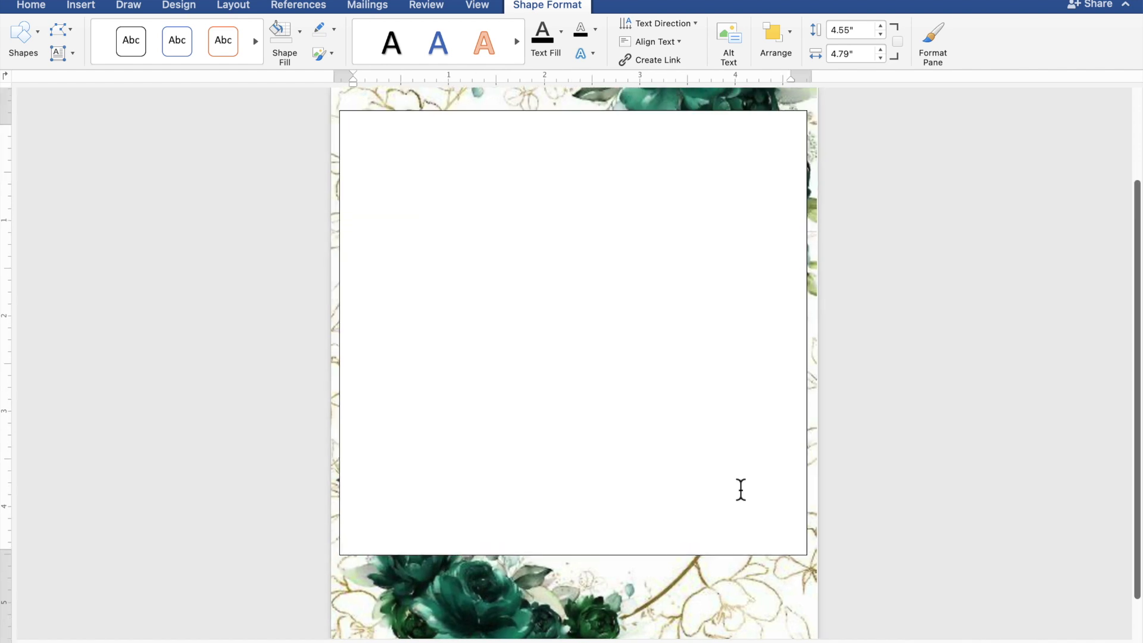
pyautogui.scroll(3, 740, 489)
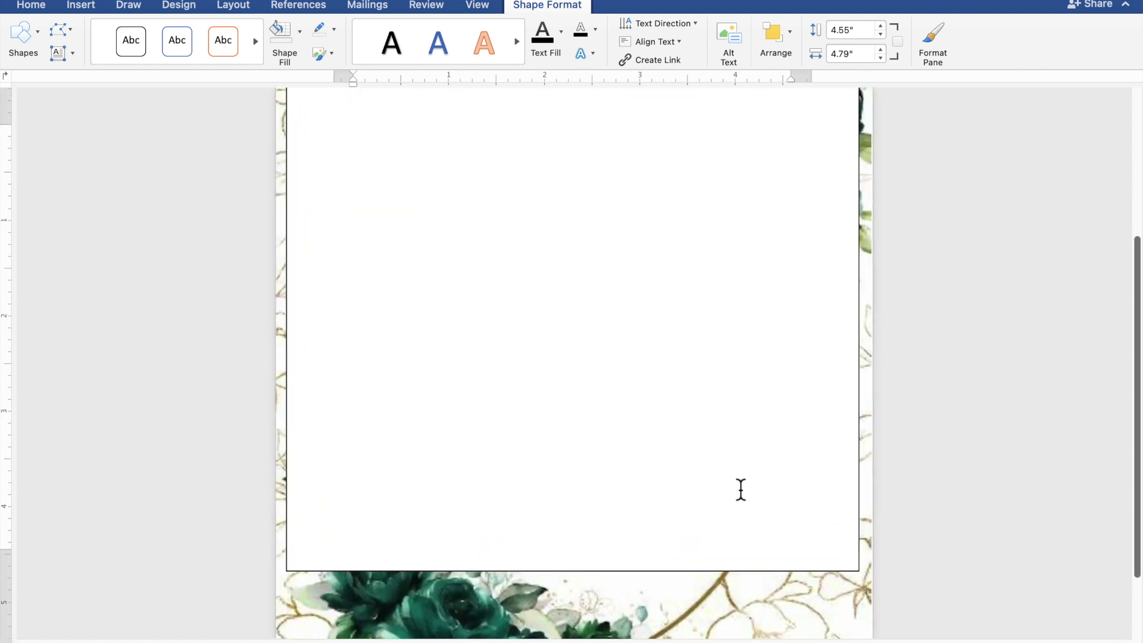
pyautogui.scroll(2, 740, 490)
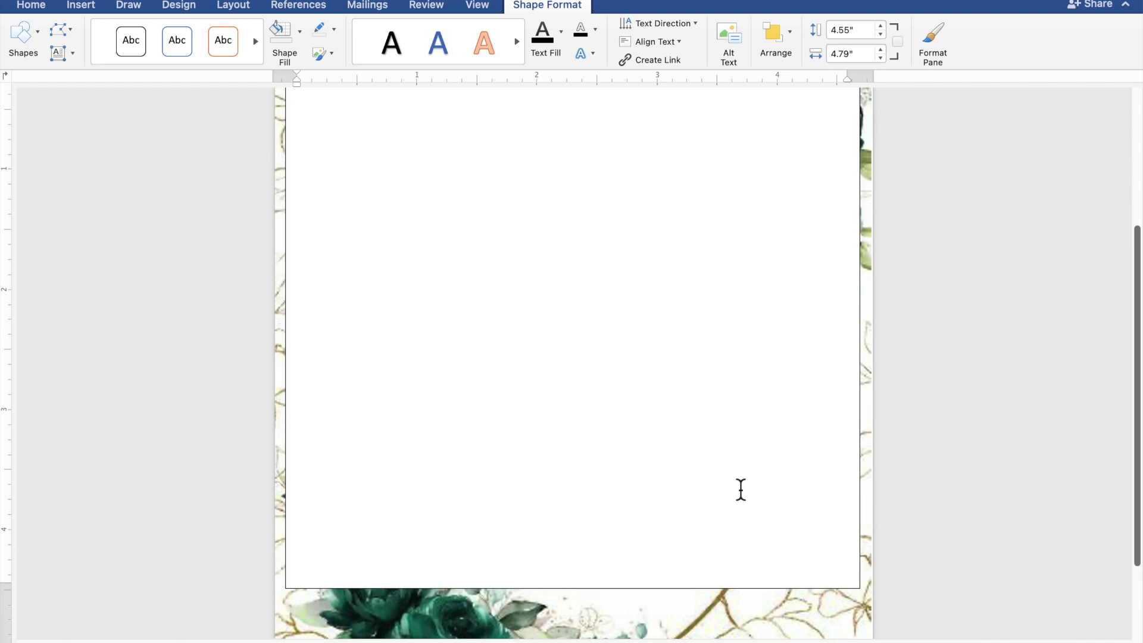
pyautogui.scroll(2, 740, 489)
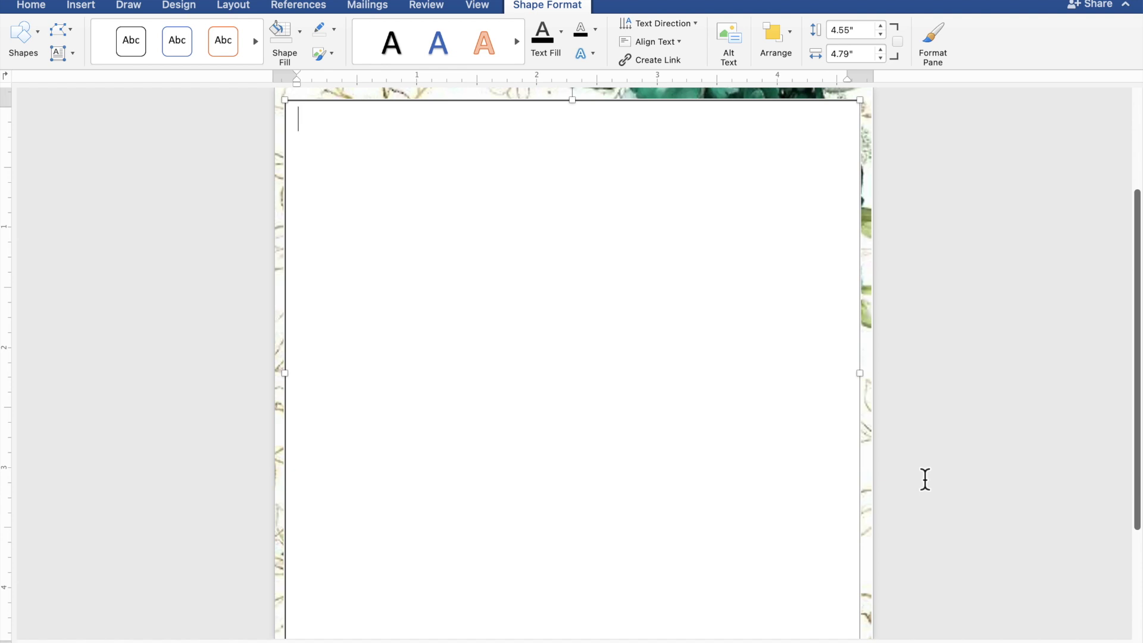
pyautogui.write('TOGETHER ')
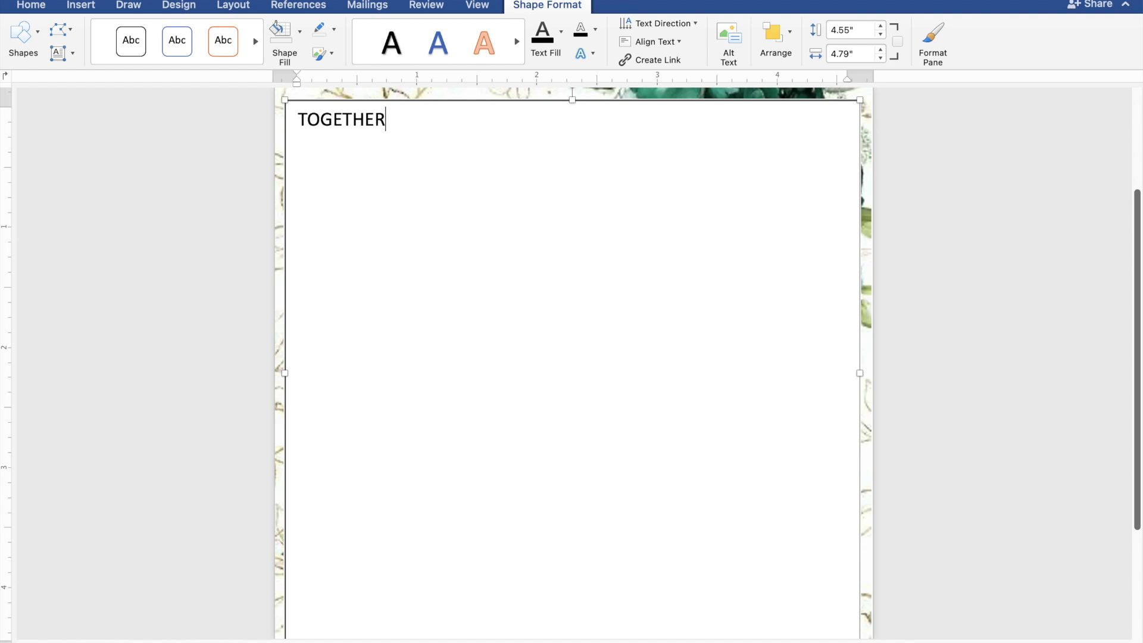
pyautogui.write('WI')
pyautogui.write('TH ')
pyautogui.write('THEIR ')
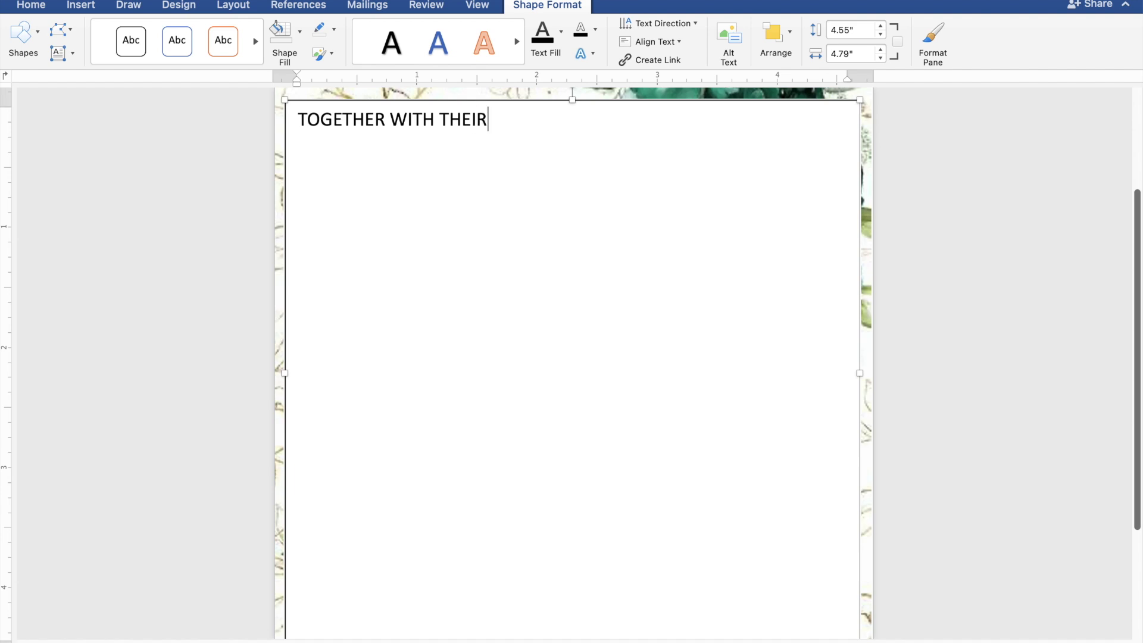
pyautogui.write('FAMILI')
pyautogui.write('ES')
# Add the groom's name, 'AND', and the bride's name on separate lines, then begin 'REQUEST THE PLEASU'.
pyautogui.press('Return')
pyautogui.press('Return')
pyautogui.write('K')
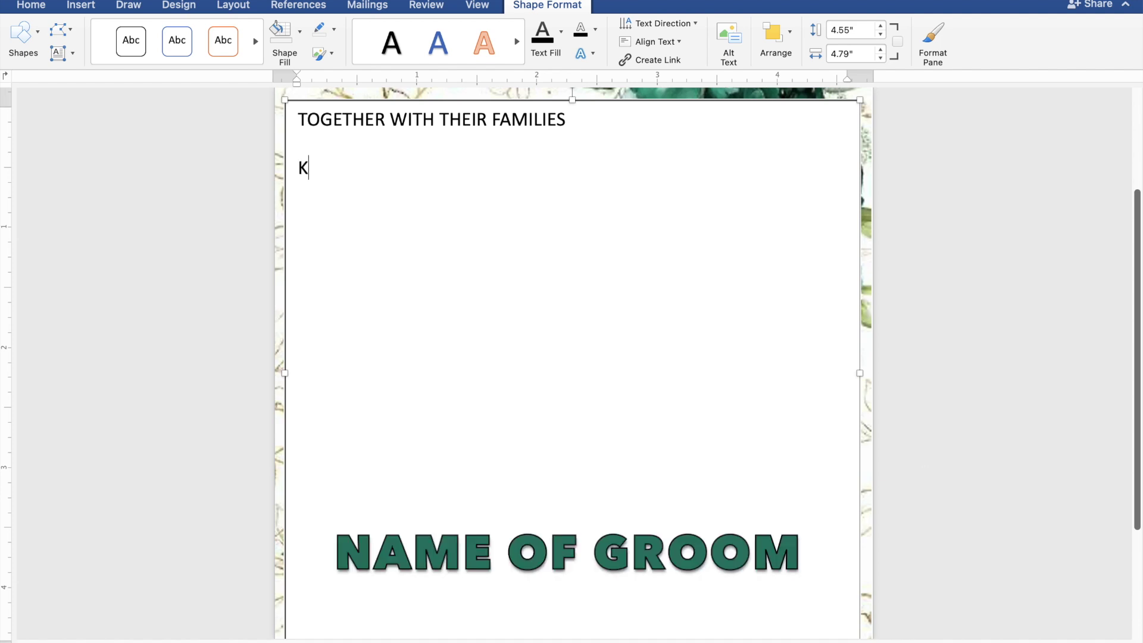
pyautogui.write('en ')
pyautogui.write('Aquino')
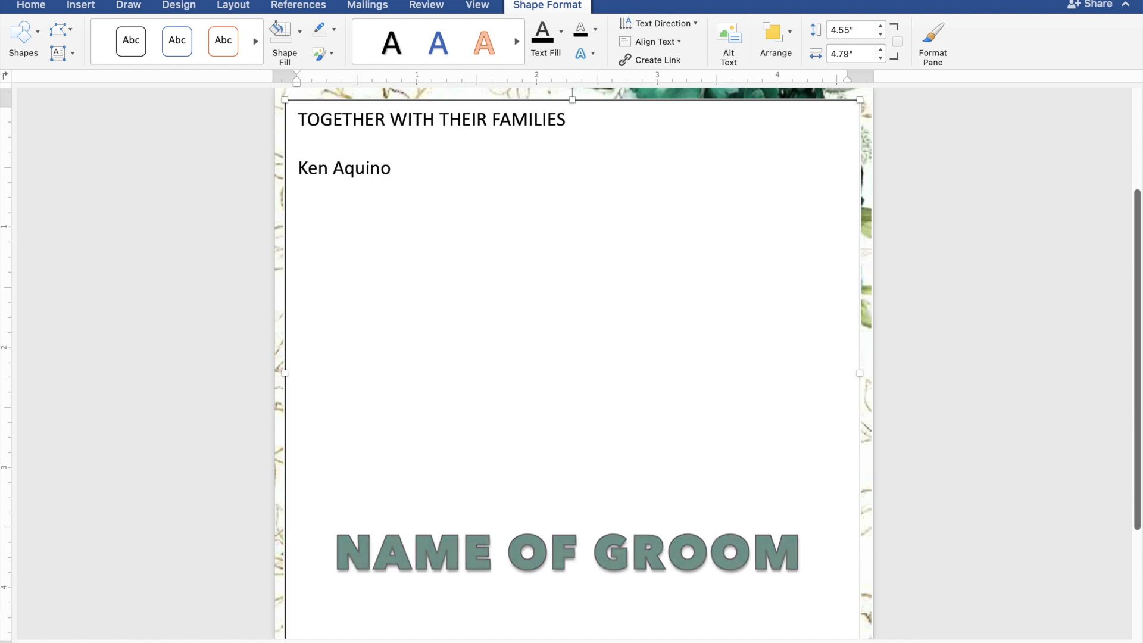
pyautogui.press('Return')
pyautogui.write('AND')
pyautogui.press('Return')
pyautogui.write('C')
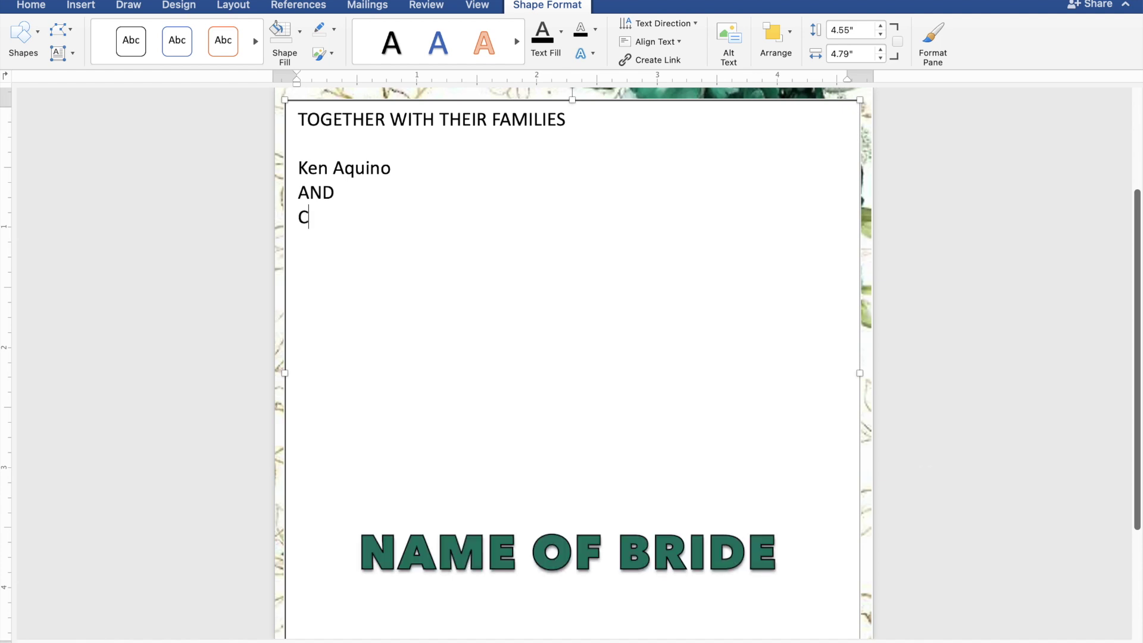
pyautogui.write('ass')
pyautogui.write('y Soriano  ')
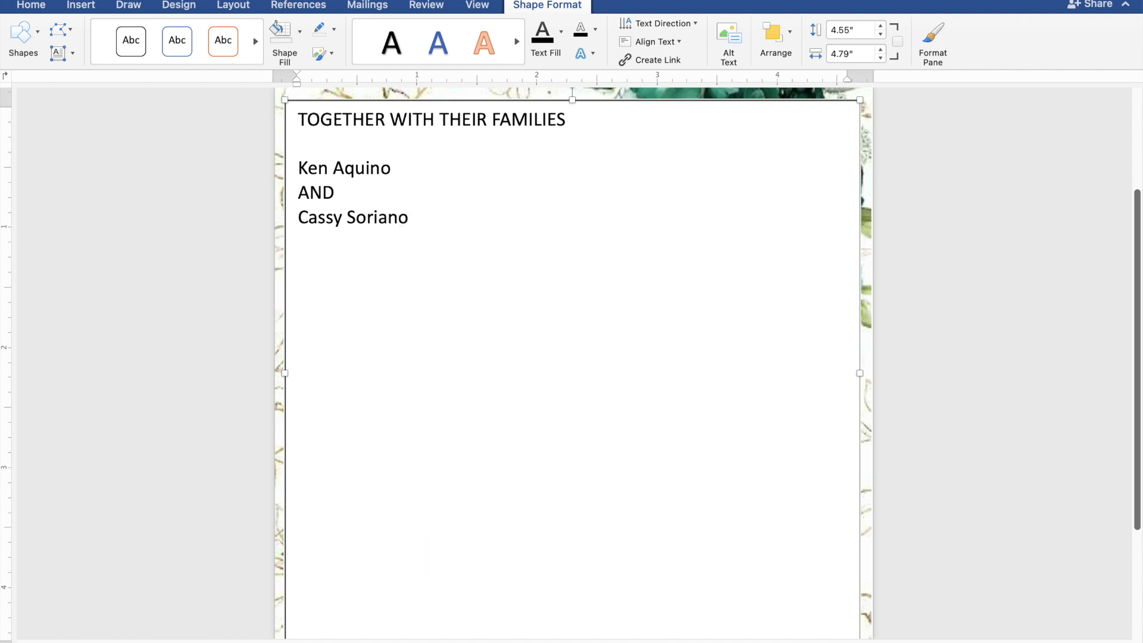
pyautogui.write('REQUEST ')
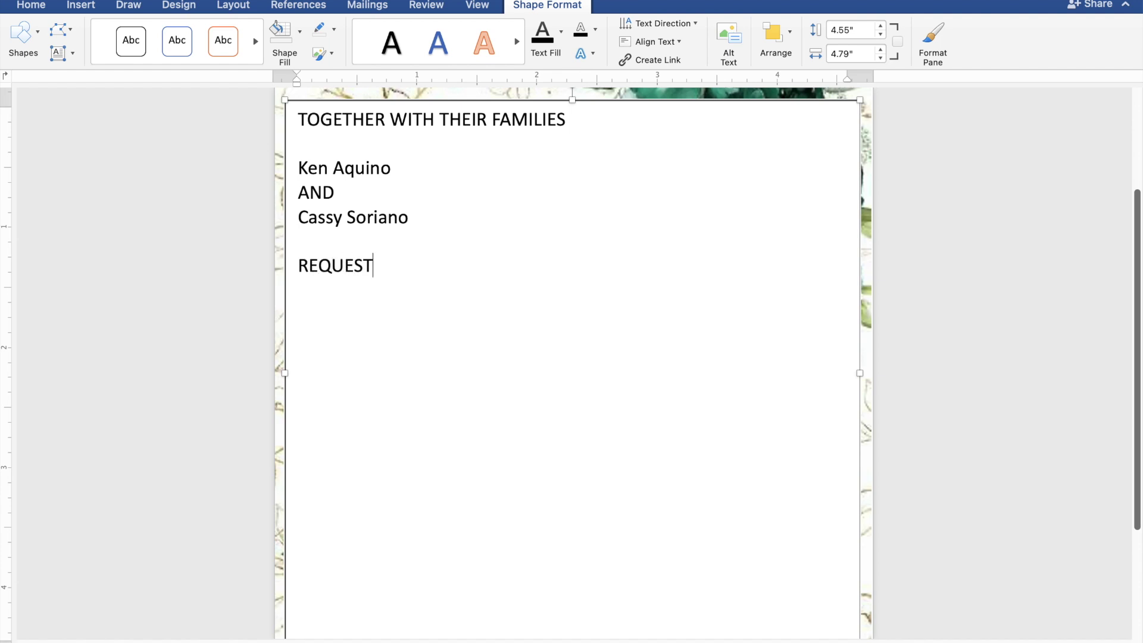
pyautogui.write('THE')
pyautogui.write(' PLEASUR')
# Finish 'REQUEST THE PLEASURE OF YOUR PRESENCE' and add 'AS THEY JOYFULLY UNITE IN MARRIAGE' below it.
pyautogui.write('E')
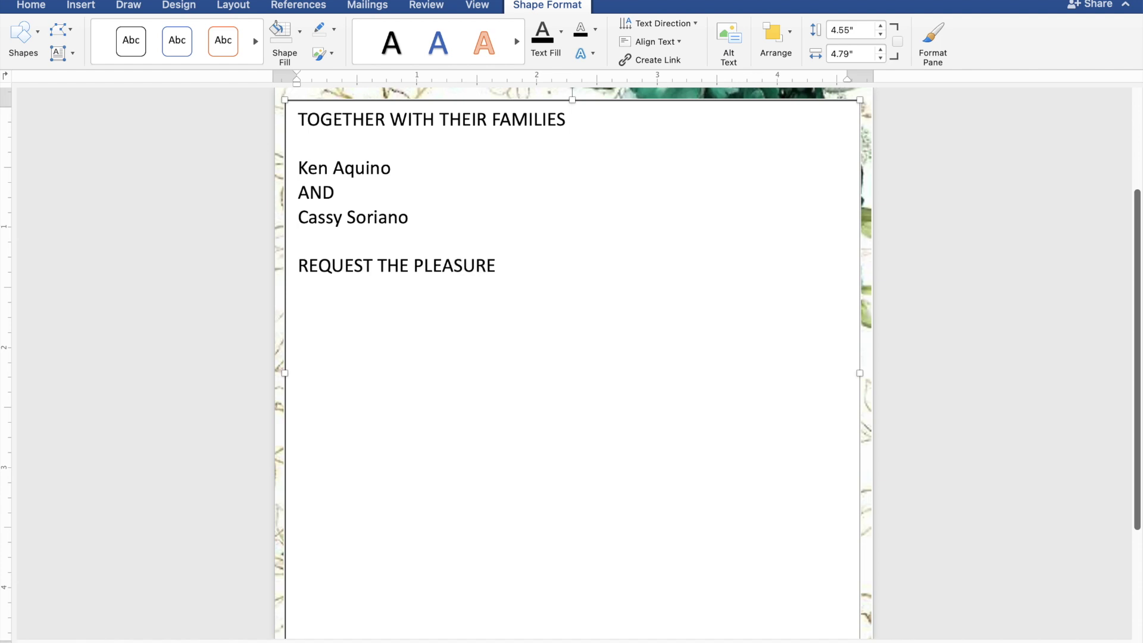
pyautogui.write(' OF ')
pyautogui.write('YOUR PRESENCE')
pyautogui.press('Return')
pyautogui.write('AS THEY ')
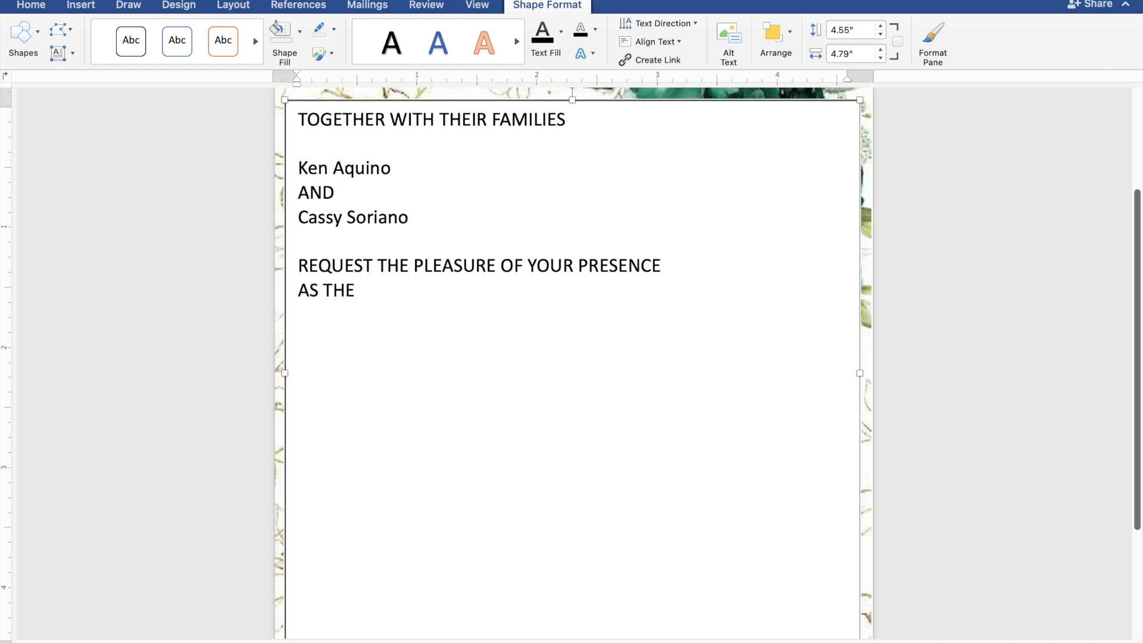
pyautogui.write('JOYFULL')
pyautogui.write('Y ')
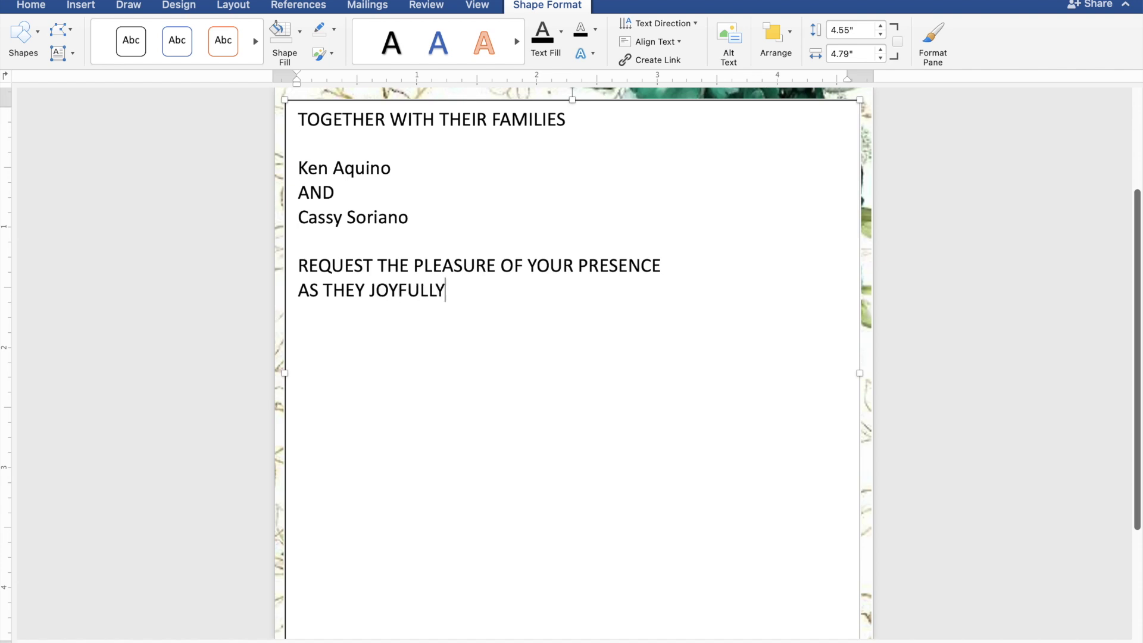
pyautogui.write('UNI')
pyautogui.write('TE')
pyautogui.write(' IN ')
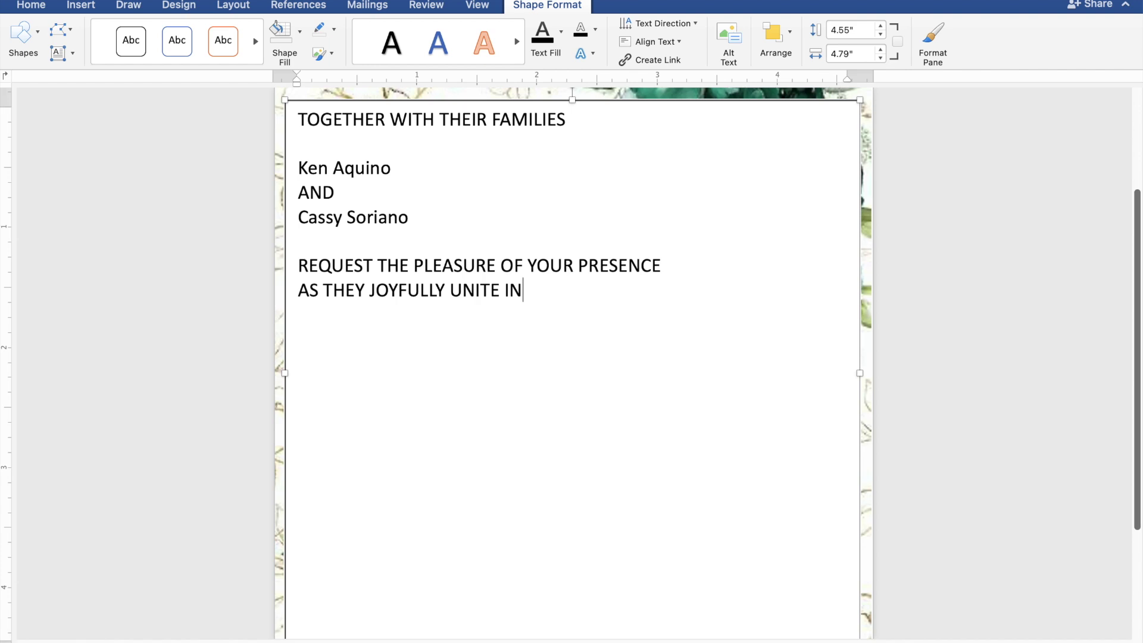
pyautogui.write('MAR')
pyautogui.write('RIAGE')
pyautogui.press('Return')
pyautogui.press('Return')
# Add 'SUNDAY SEPTEMBER 29, 2024', '10:00 IN THE MORNING', the St. Thomas Aquinas Parish venue, and 'Reception to follow'.
pyautogui.write('SUNDAY ')
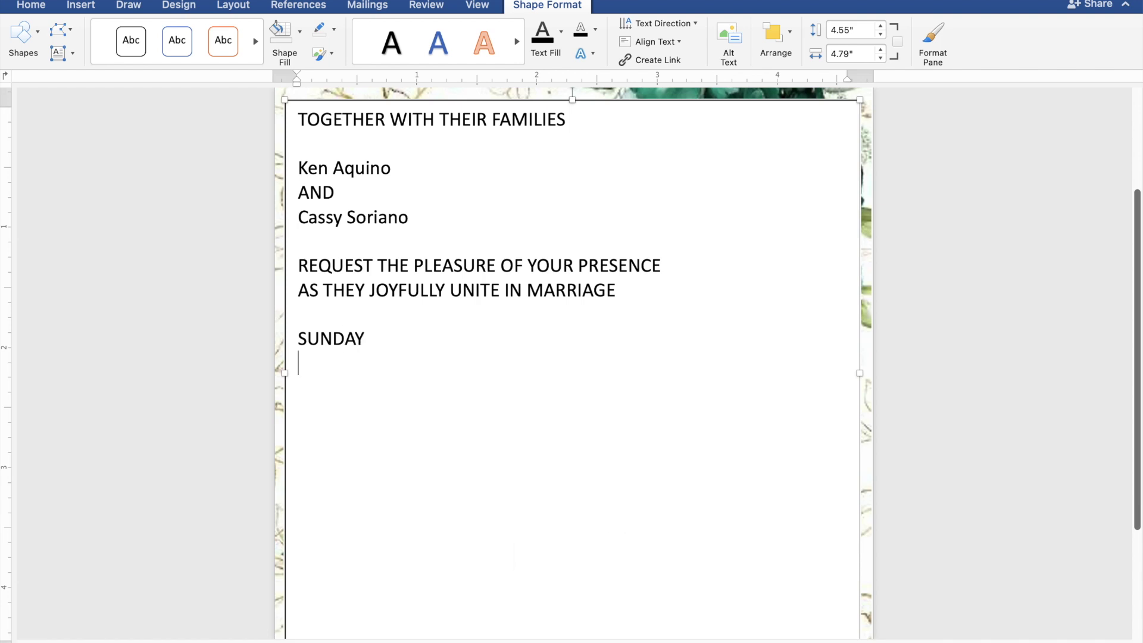
pyautogui.write('SEPTEM')
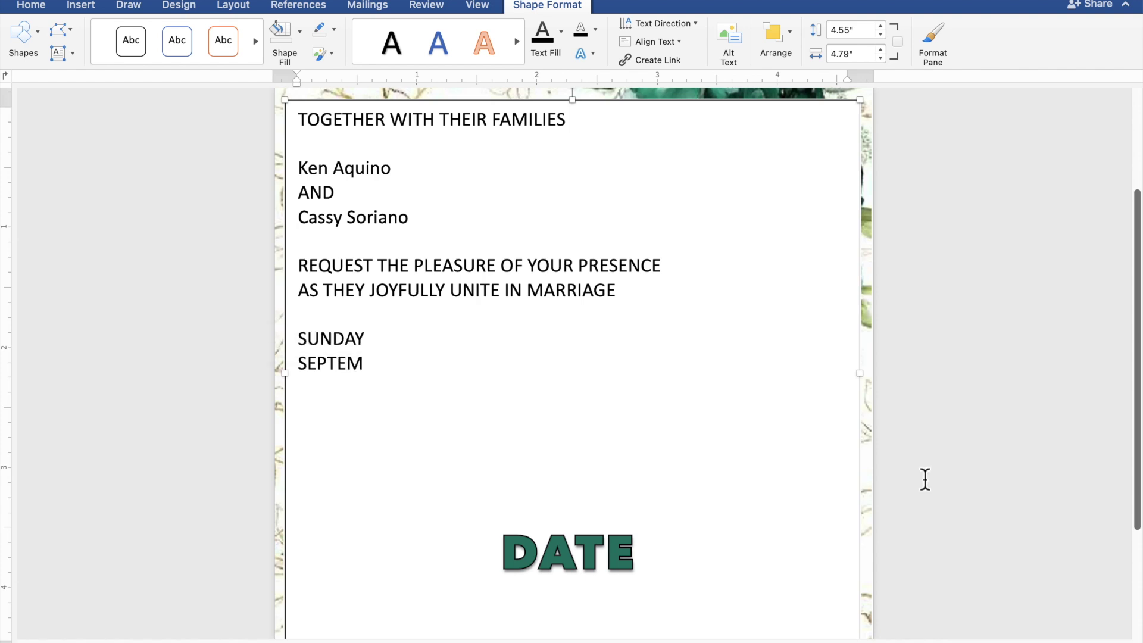
pyautogui.write('BER  ')
pyautogui.write('2')
pyautogui.write('9, ')
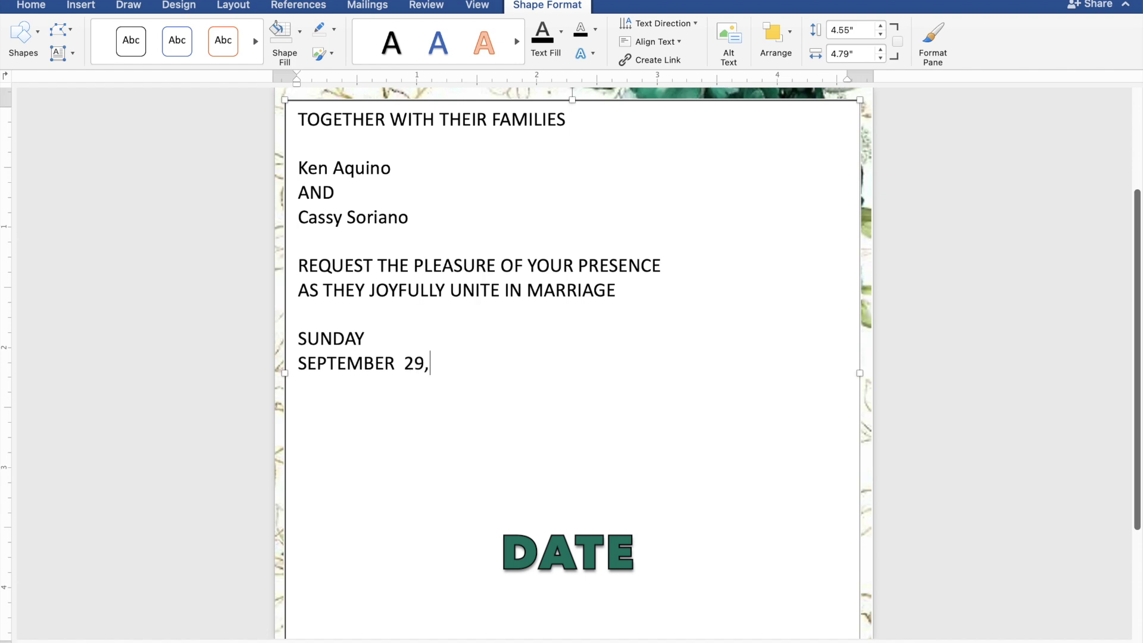
pyautogui.write('2024')
pyautogui.press('Return')
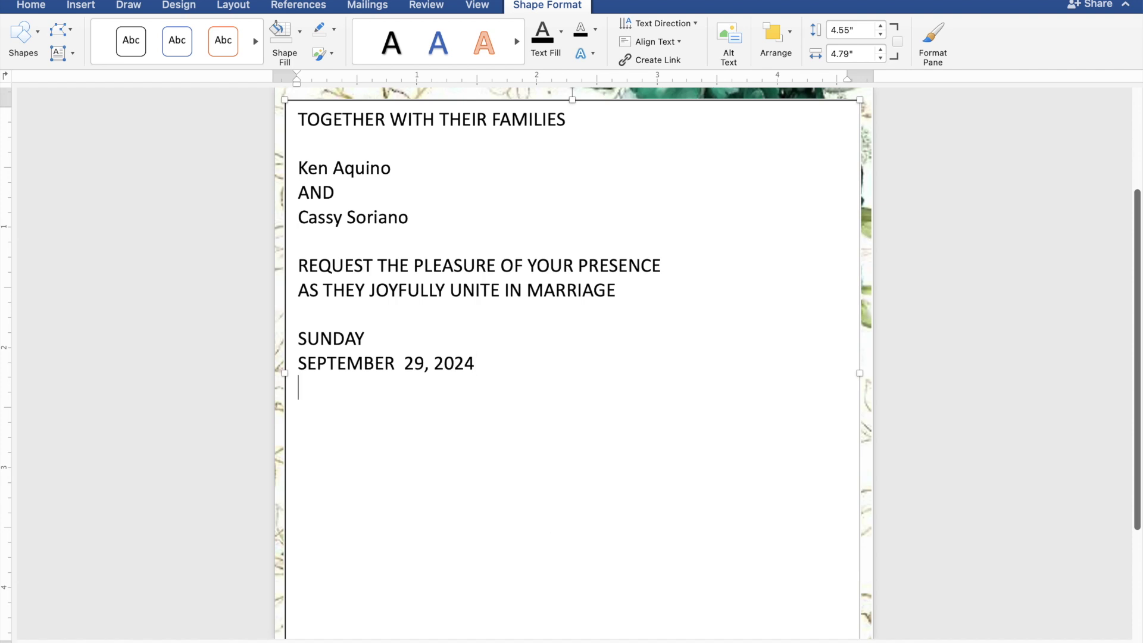
pyautogui.write('10:')
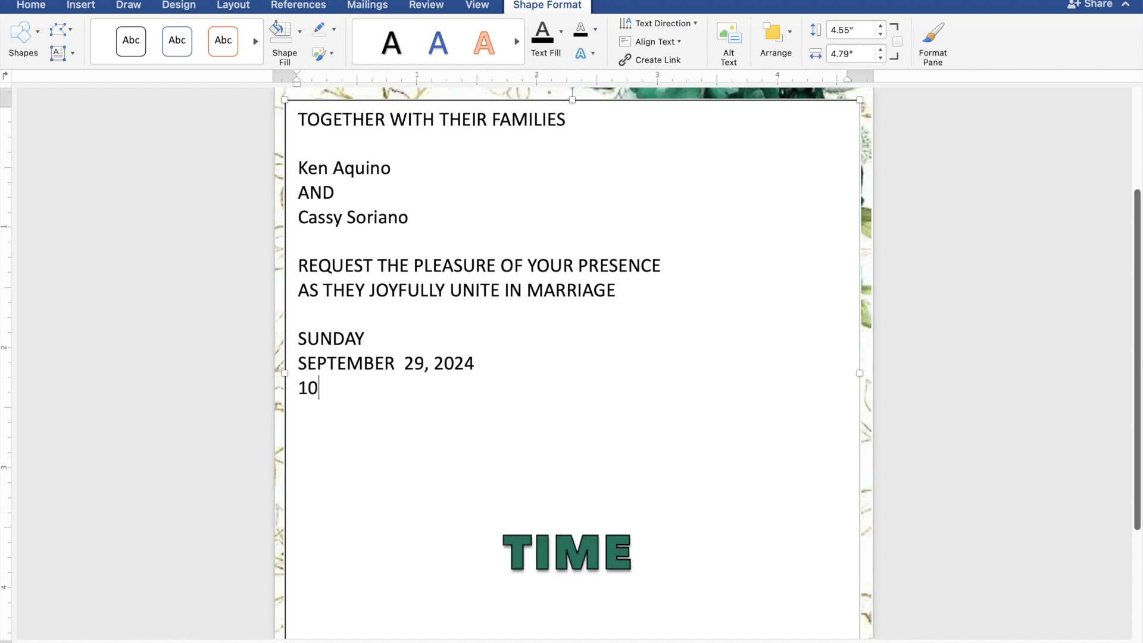
pyautogui.write('00 IN THE MORN')
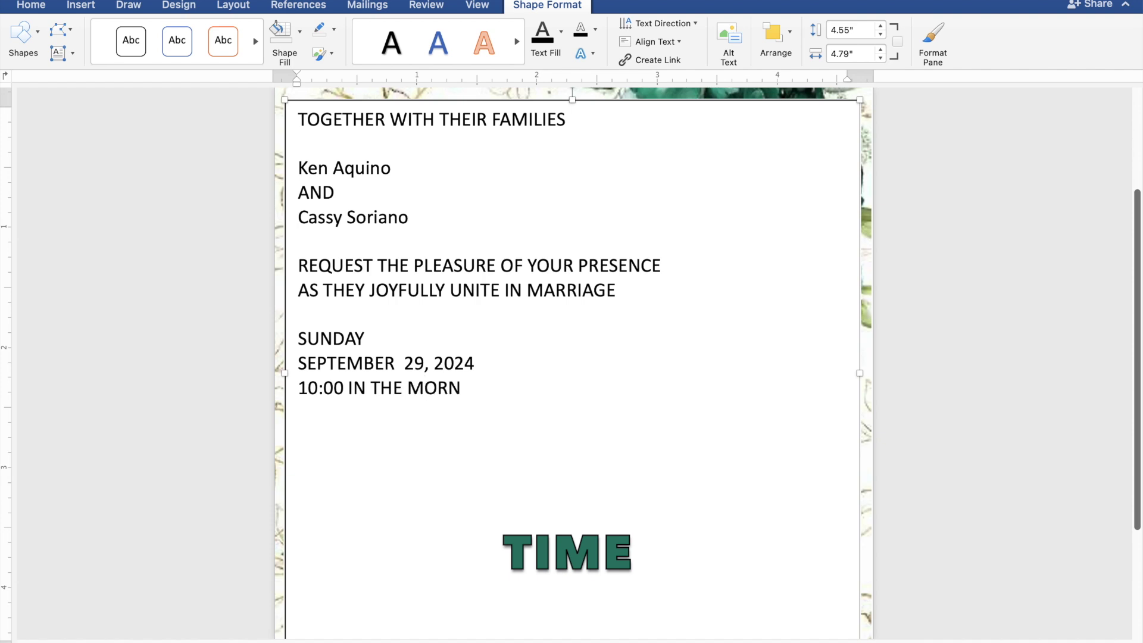
pyautogui.write('ING ')
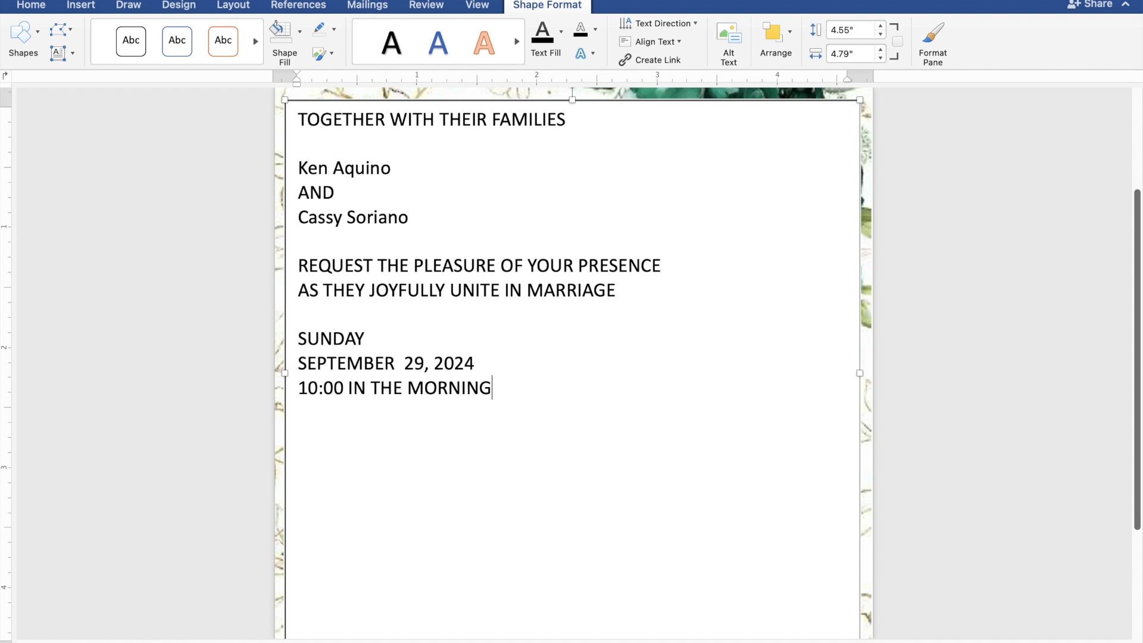
pyautogui.write('ST')
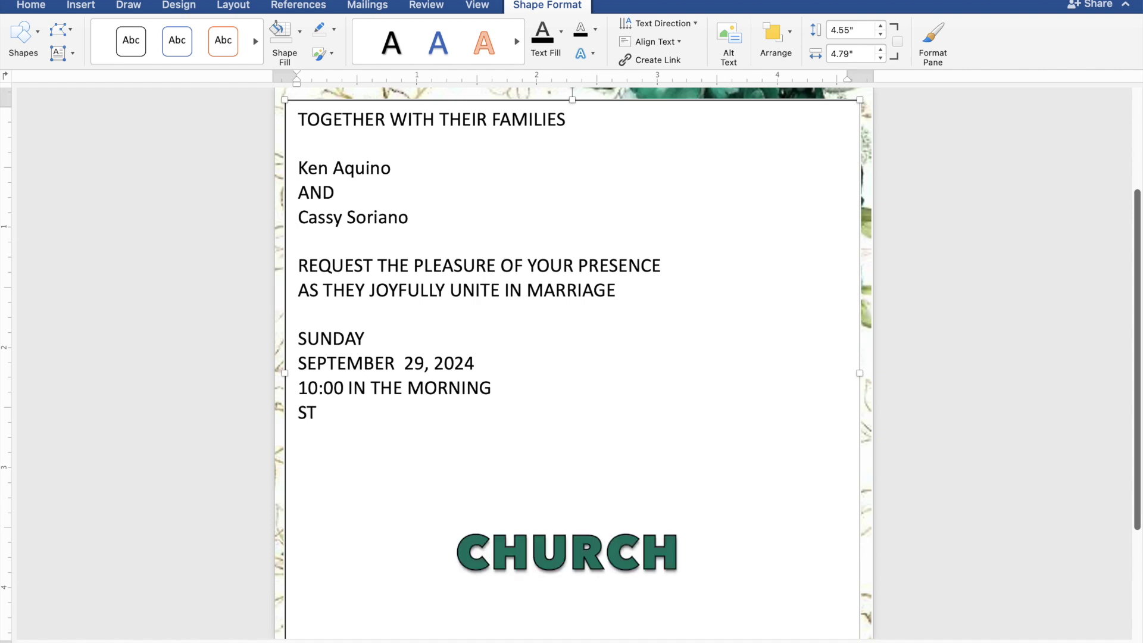
pyautogui.write('. THOMAS A')
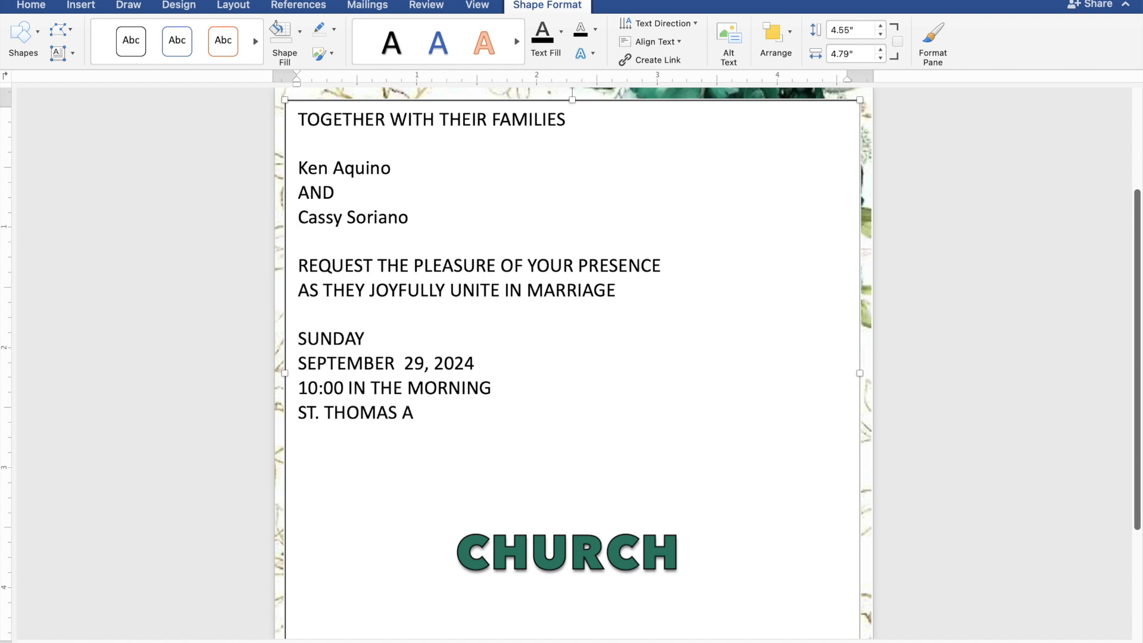
pyautogui.write('QUINAS ')
pyautogui.write('PAR')
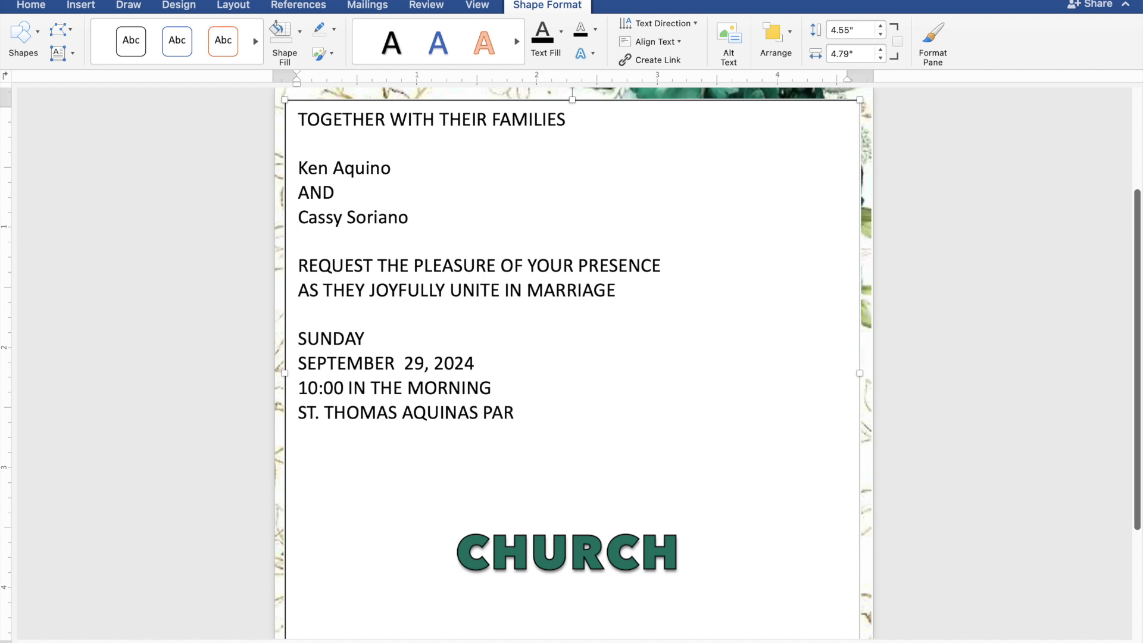
pyautogui.write('ISH ')
pyautogui.write('M')
pyautogui.write('ANGALDAN,')
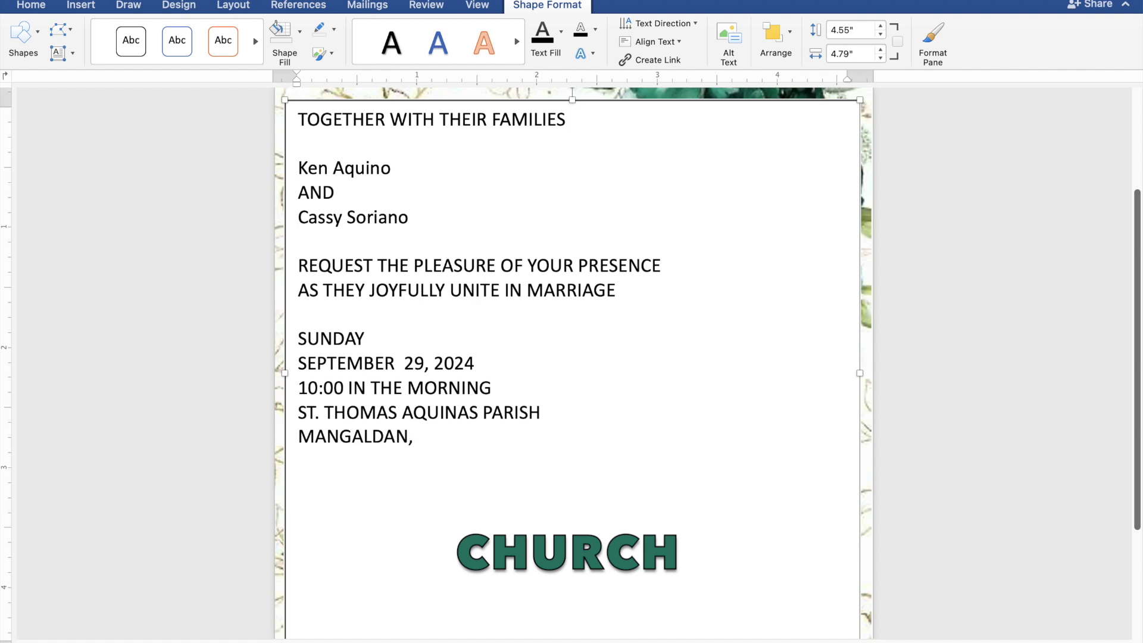
pyautogui.write(' PANGA')
pyautogui.write('SINAN')
pyautogui.press('Return')
pyautogui.write('Reception')
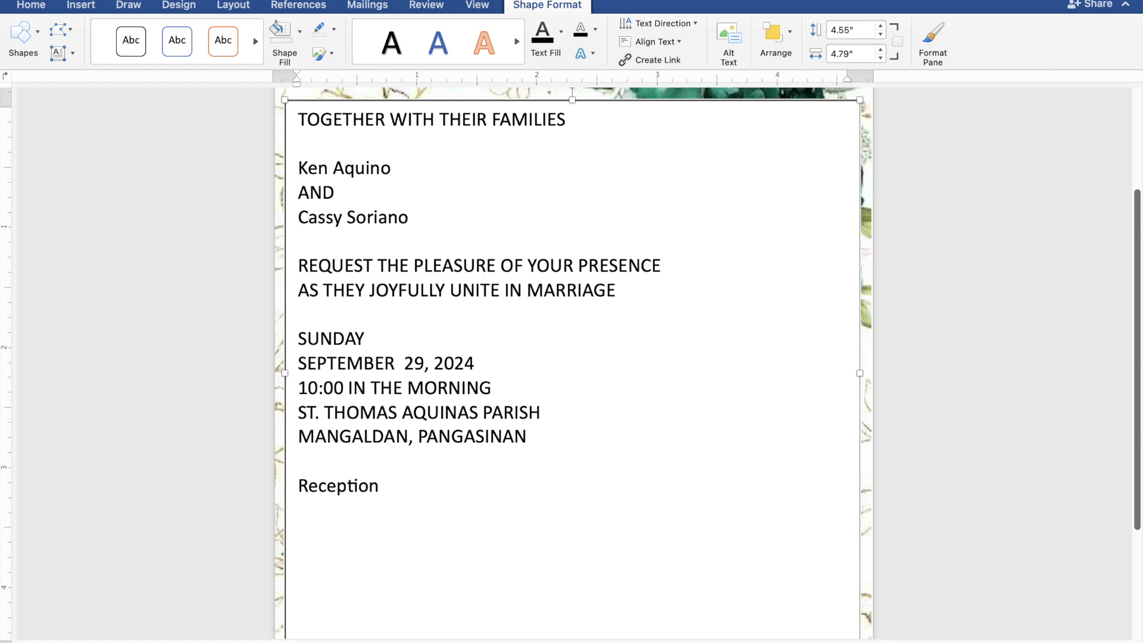
pyautogui.write(' to foll')
pyautogui.write('ow')
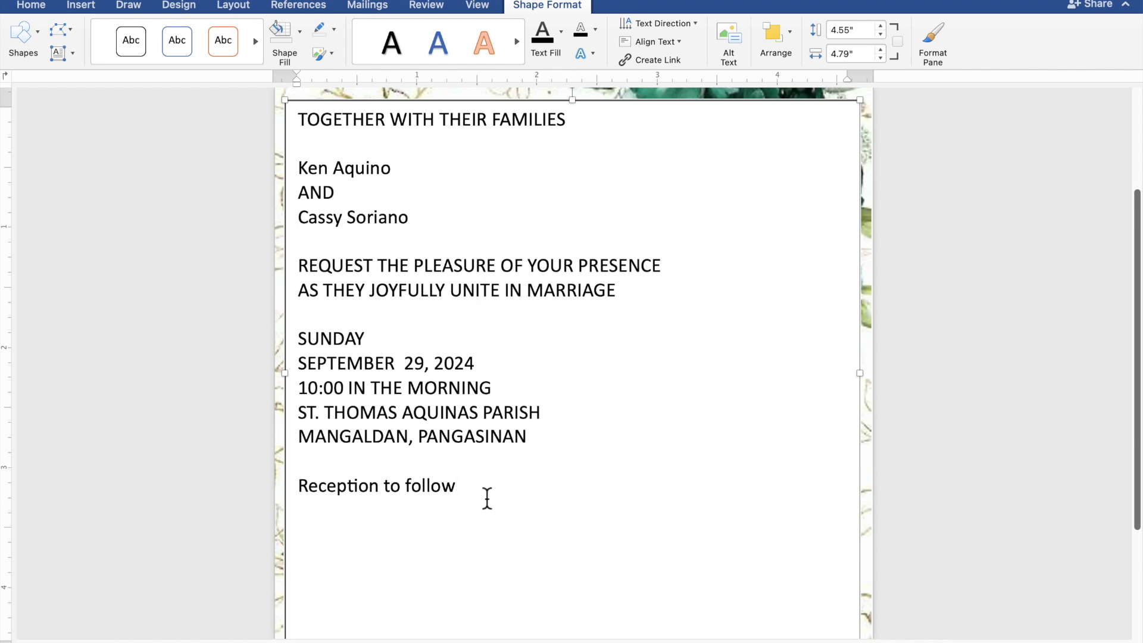
pyautogui.moveTo(465, 495); pyautogui.dragTo(372, 361)
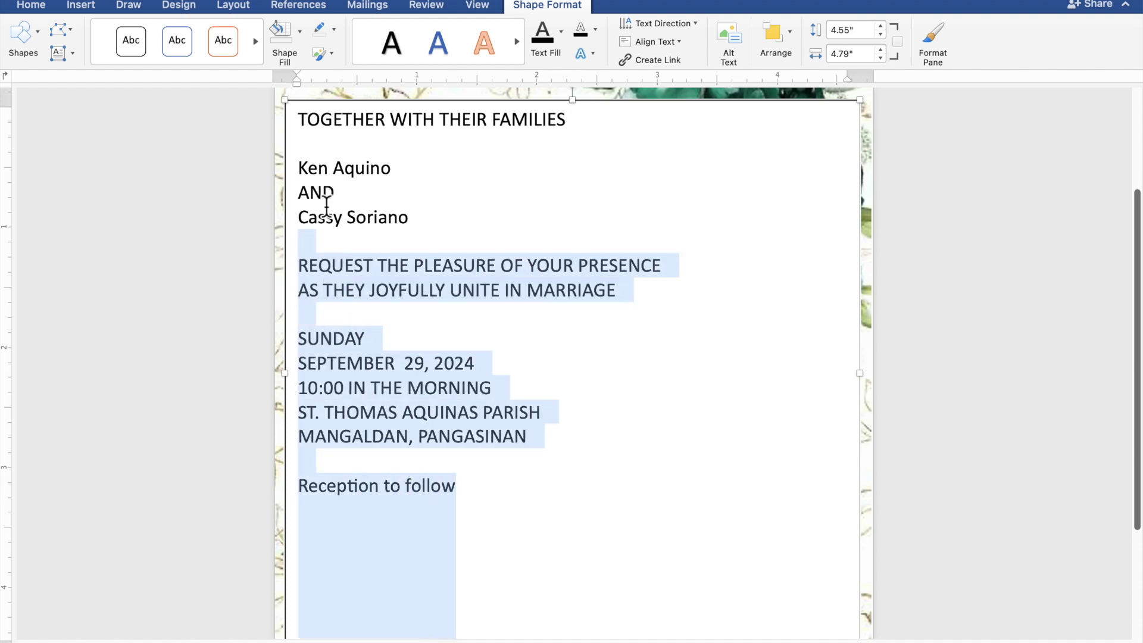
# Select all the invitation text and give the text box No Fill and No Outline.
pyautogui.moveTo(372, 362); pyautogui.dragTo(302, 137)
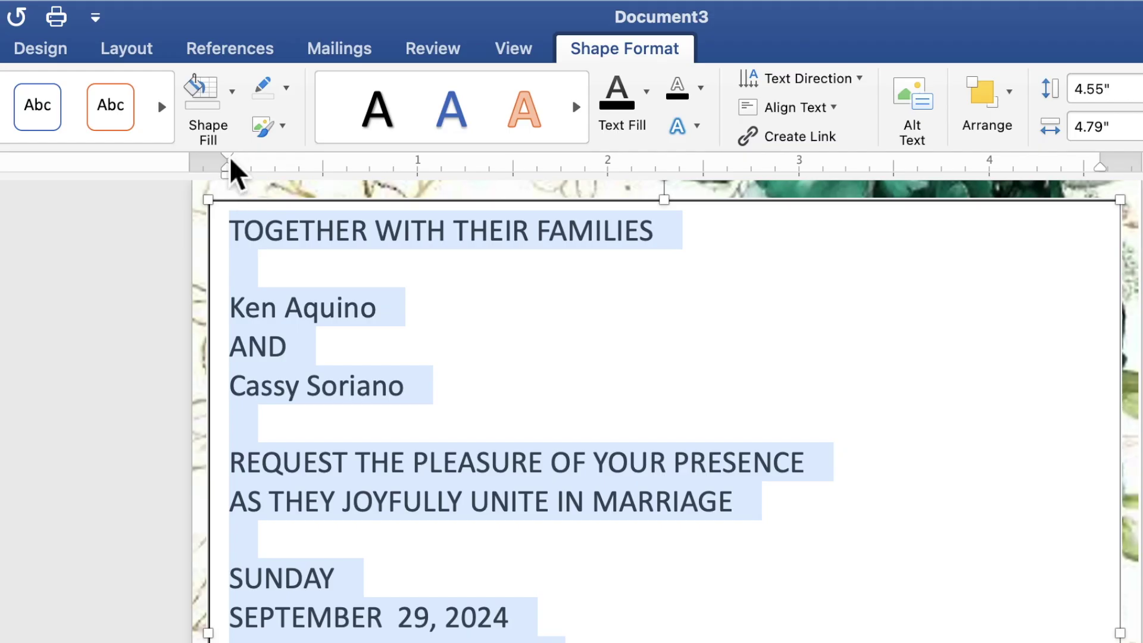
pyautogui.click(233, 112)
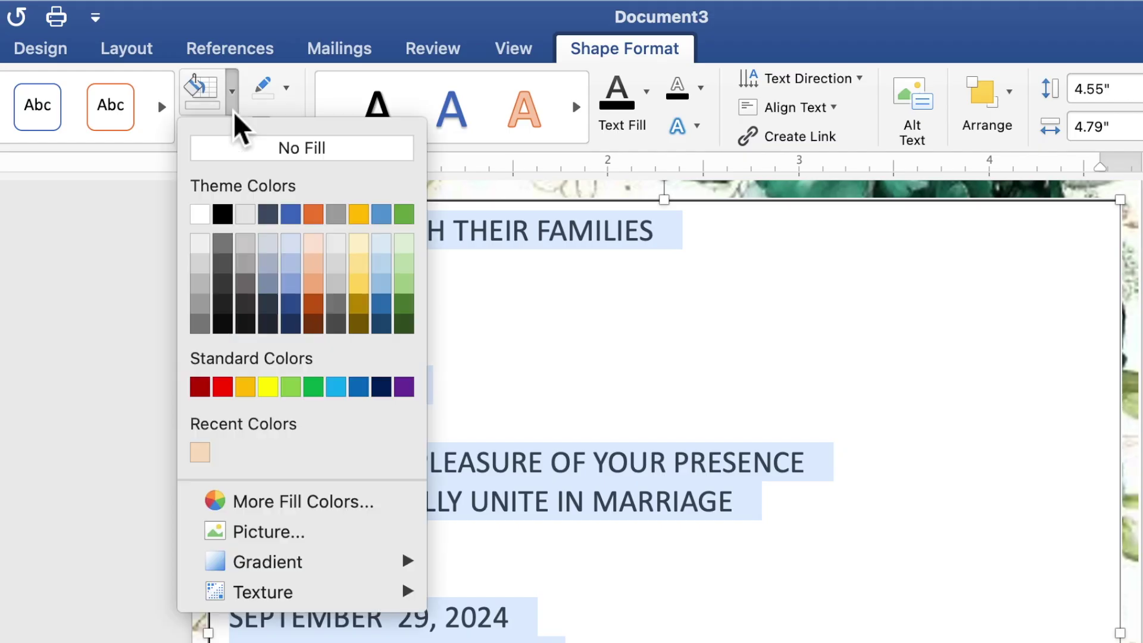
pyautogui.click(239, 152)
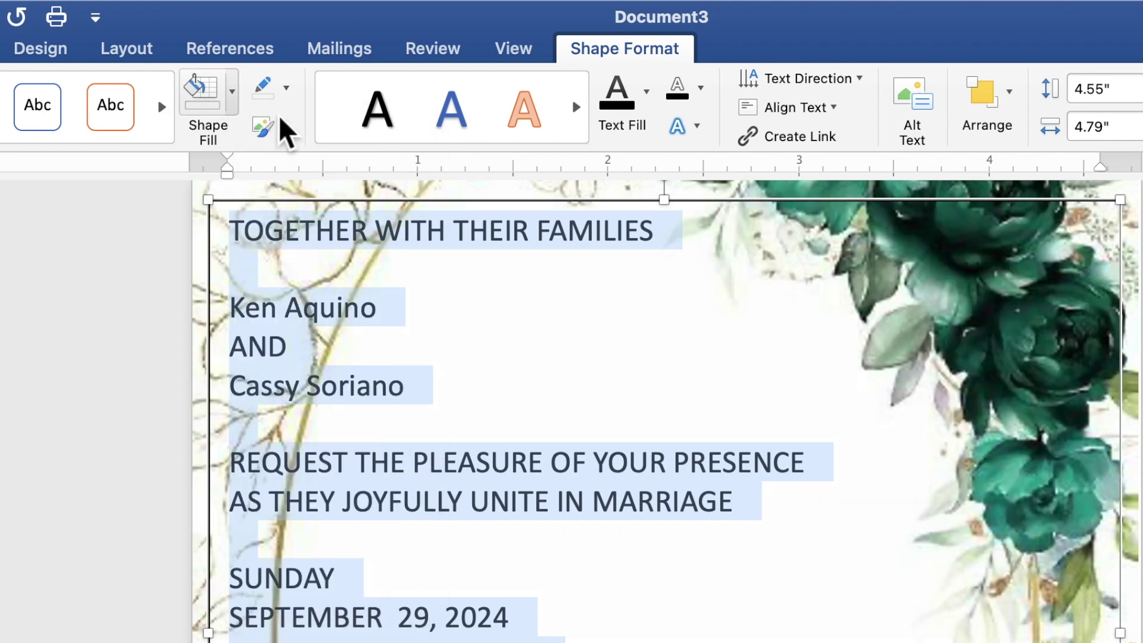
pyautogui.click(288, 90)
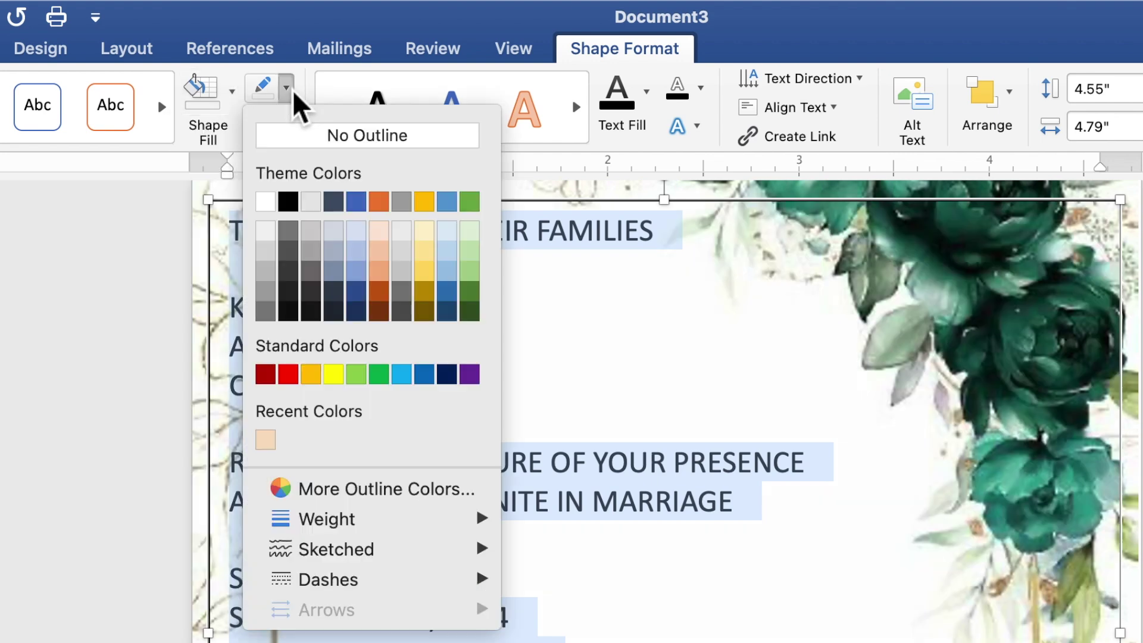
pyautogui.click(301, 139)
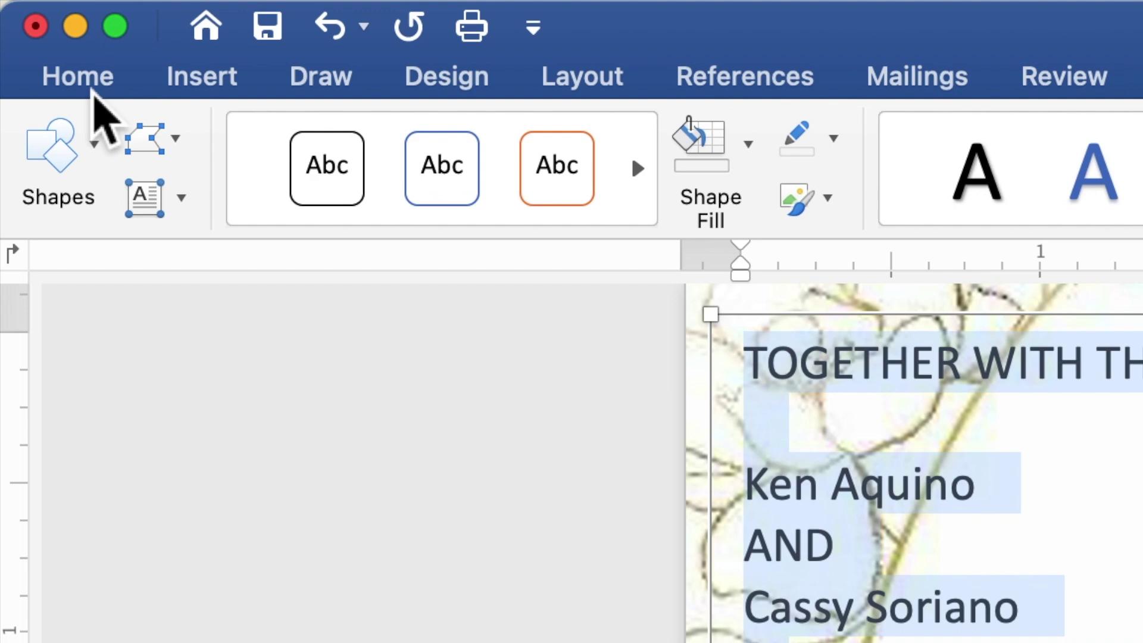
# Format all the invitation text as centered 10-point Times New Roman.
pyautogui.click(95, 94)
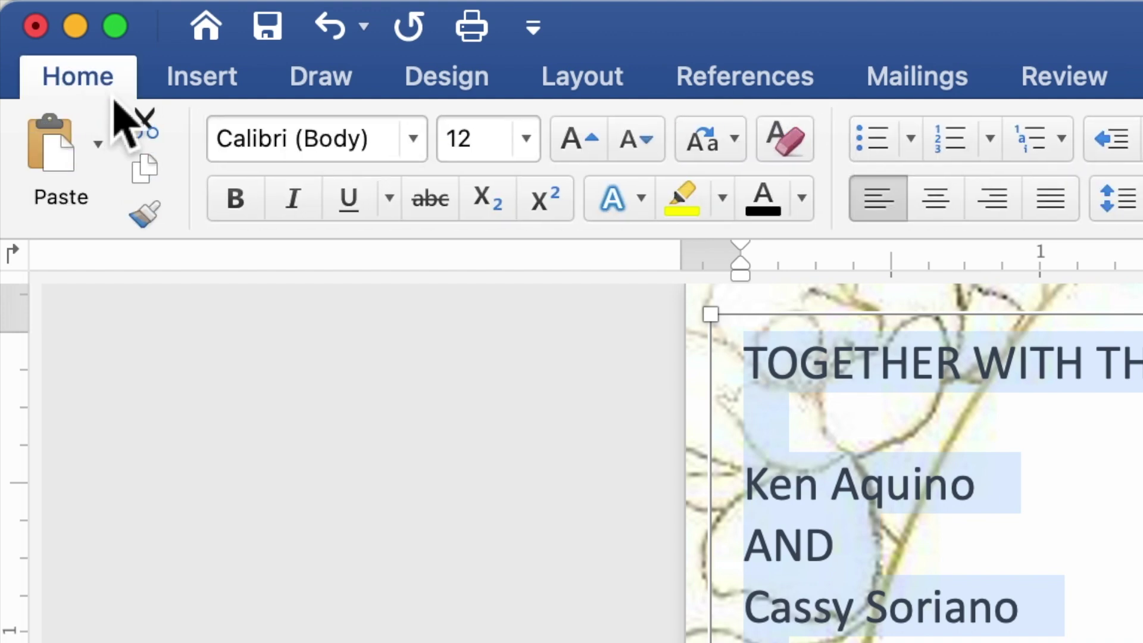
pyautogui.click(416, 156)
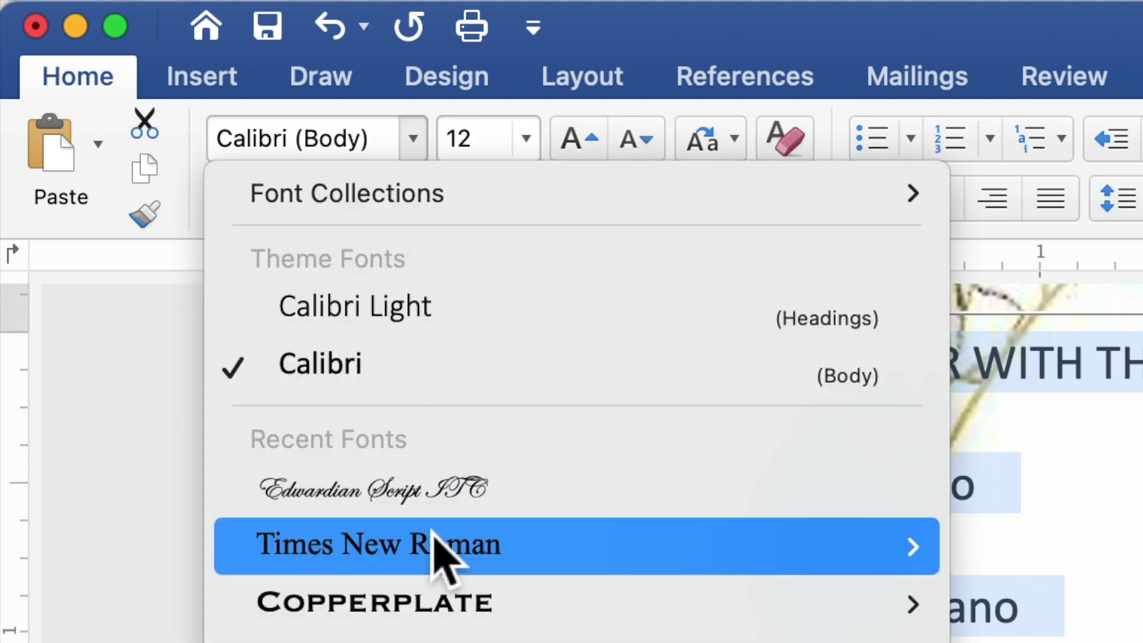
pyautogui.click(439, 548)
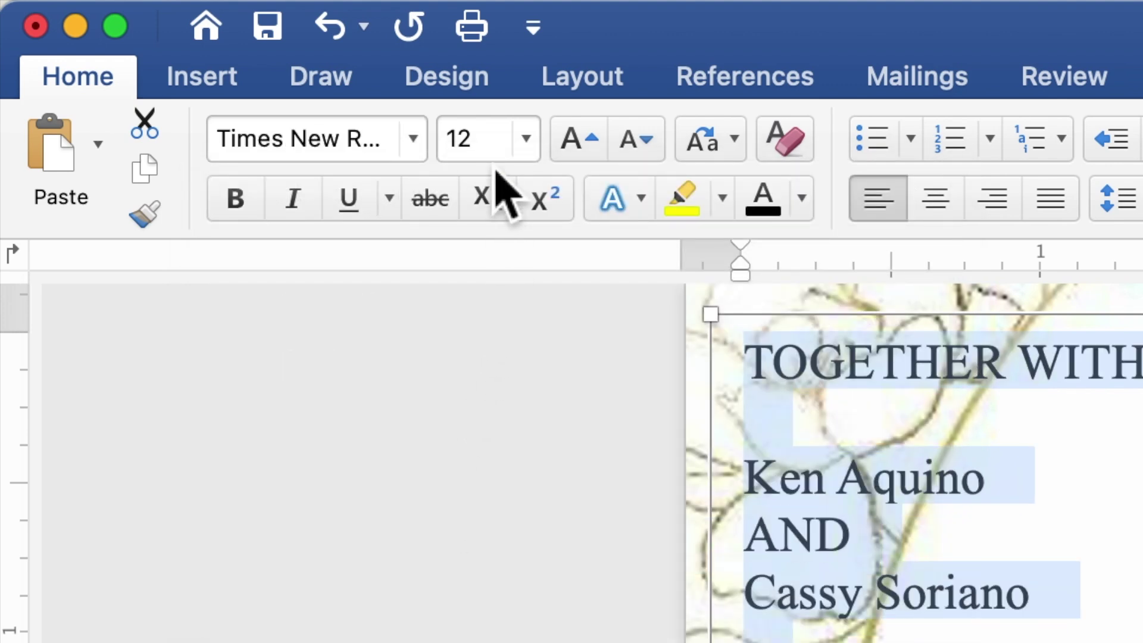
pyautogui.click(456, 143)
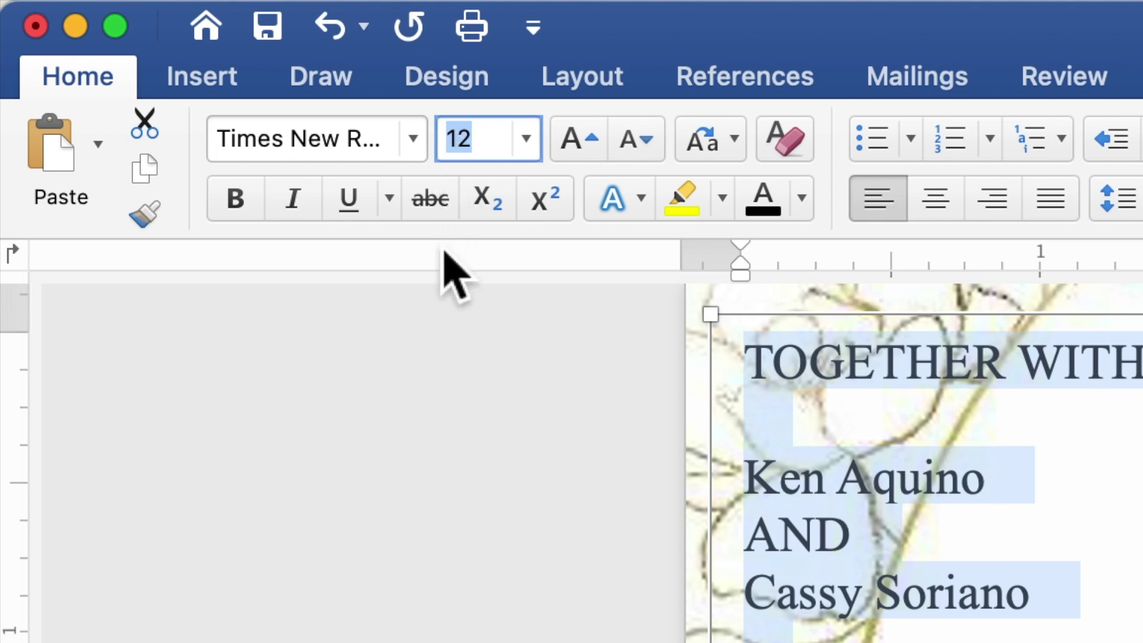
pyautogui.write('10')
pyautogui.press('Return')
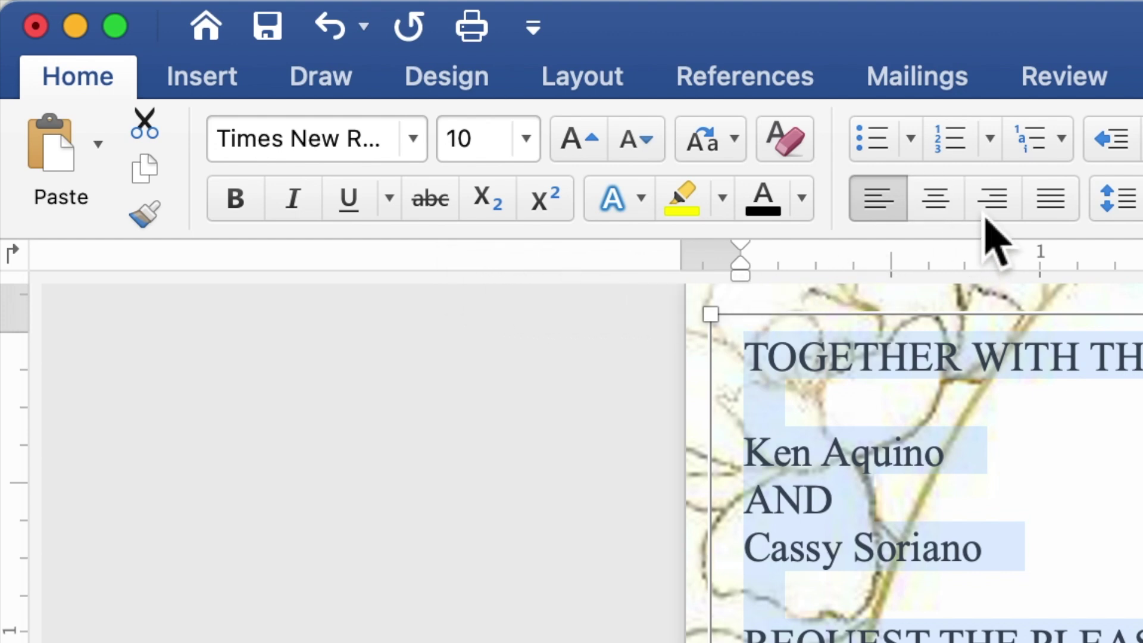
pyautogui.click(960, 214)
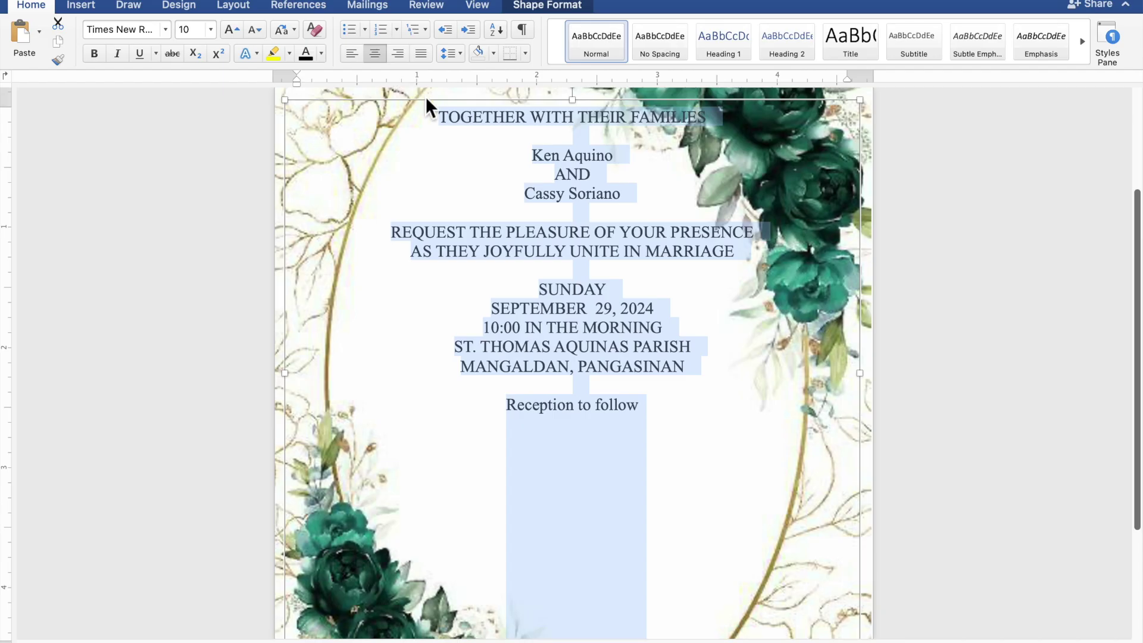
# Set both couple name lines and 'Reception to follow' to 20-point Edwardian Script ITC.
pyautogui.click(618, 159)
pyautogui.moveTo(613, 158); pyautogui.dragTo(553, 168)
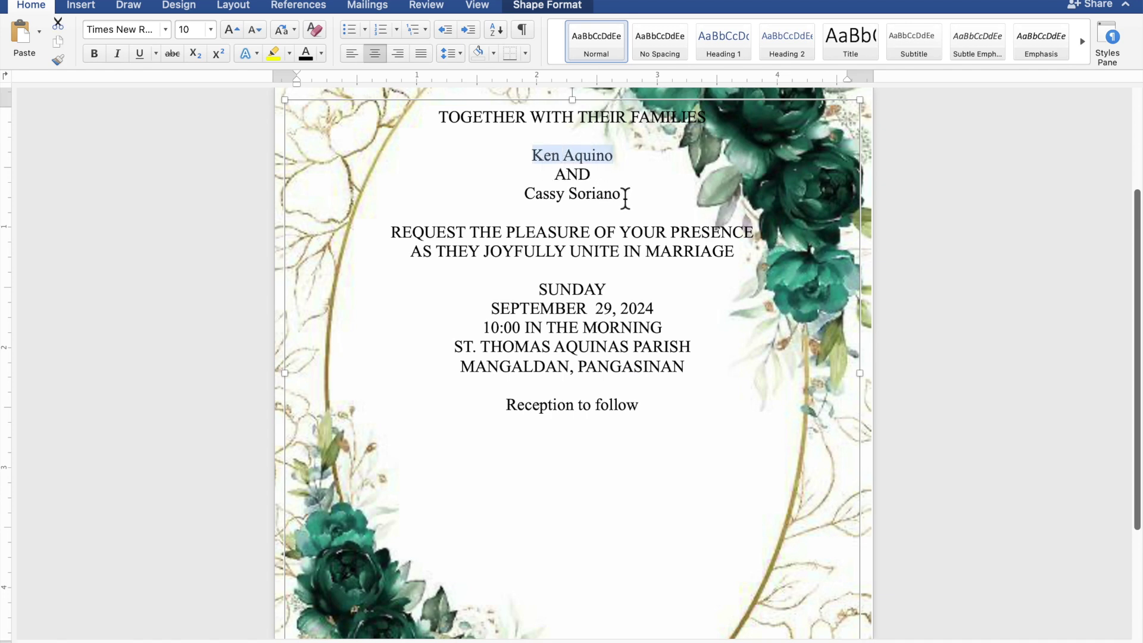
pyautogui.moveTo(620, 195); pyautogui.dragTo(553, 203)
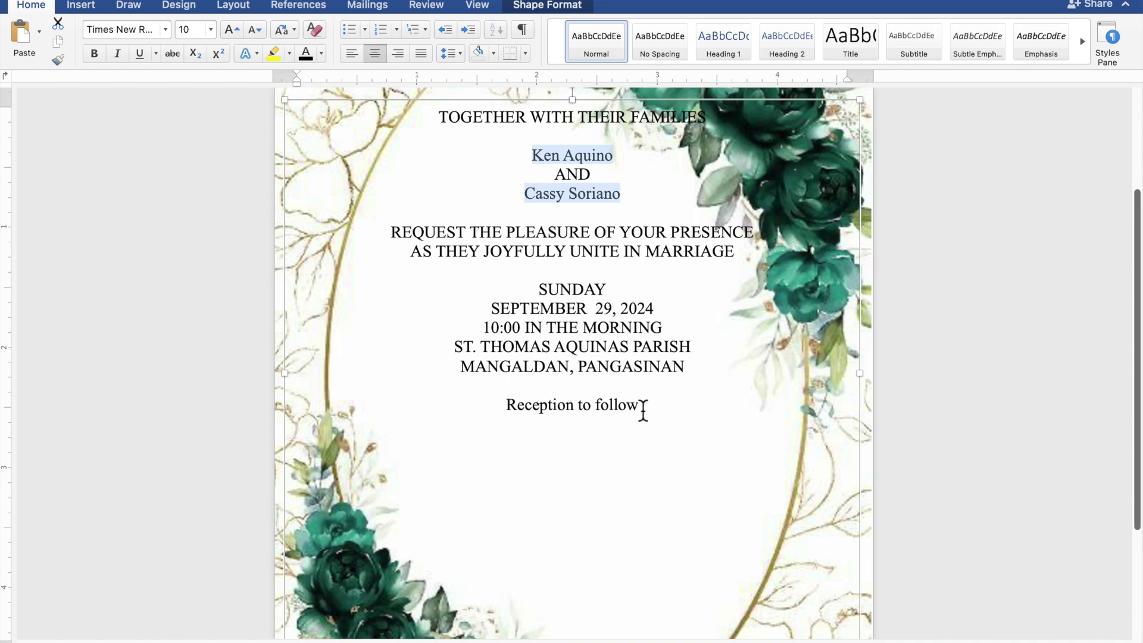
pyautogui.moveTo(643, 409); pyautogui.dragTo(531, 414)
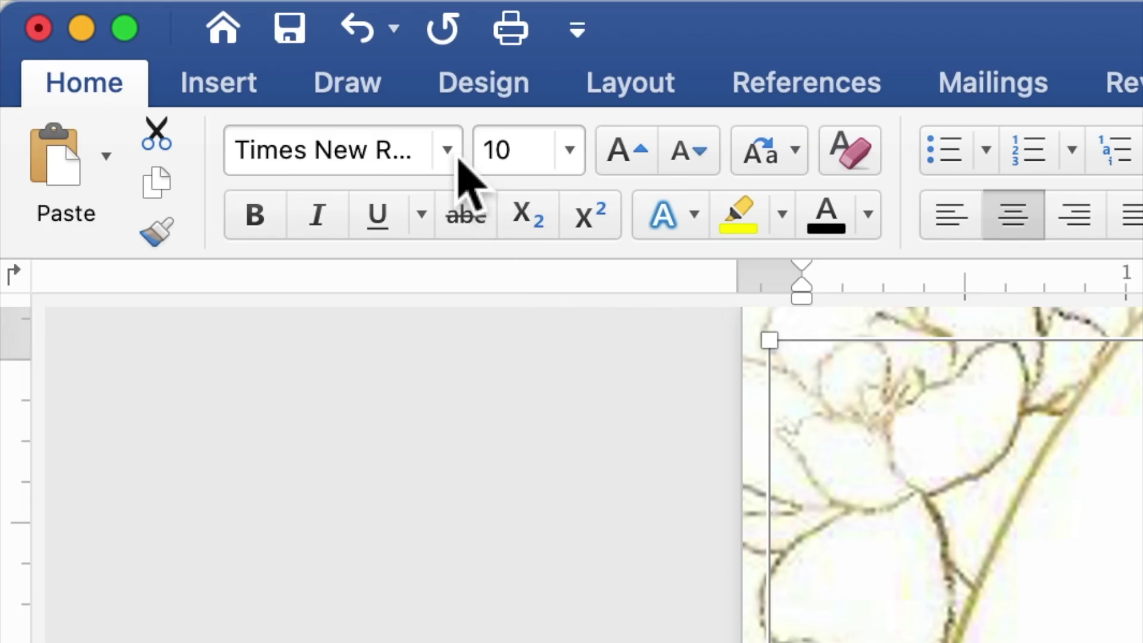
pyautogui.click(448, 150)
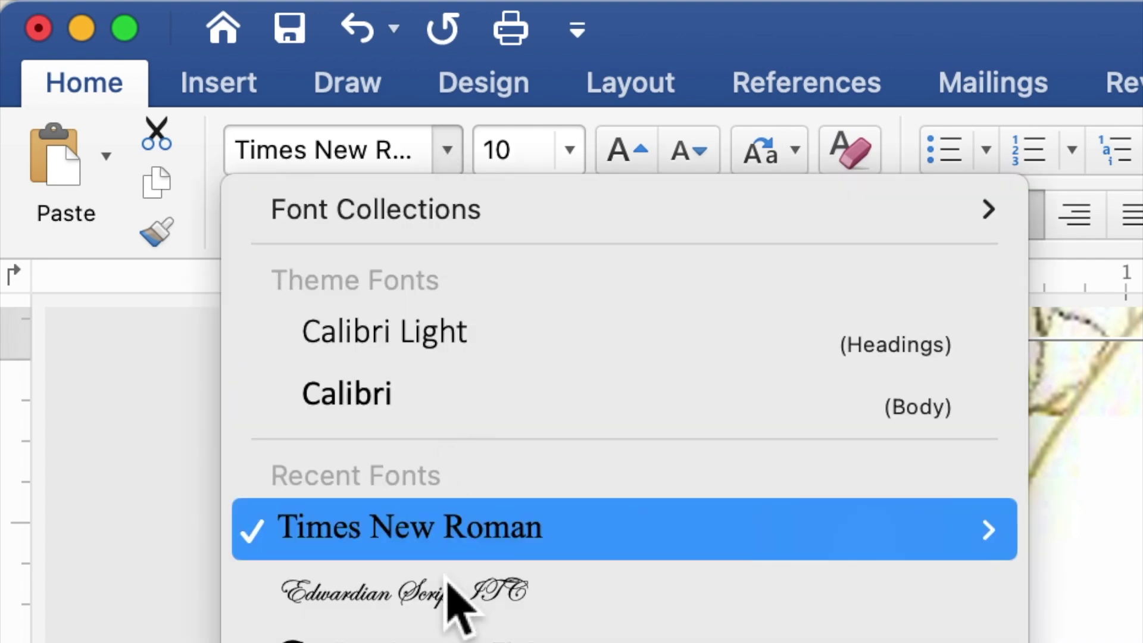
pyautogui.click(449, 595)
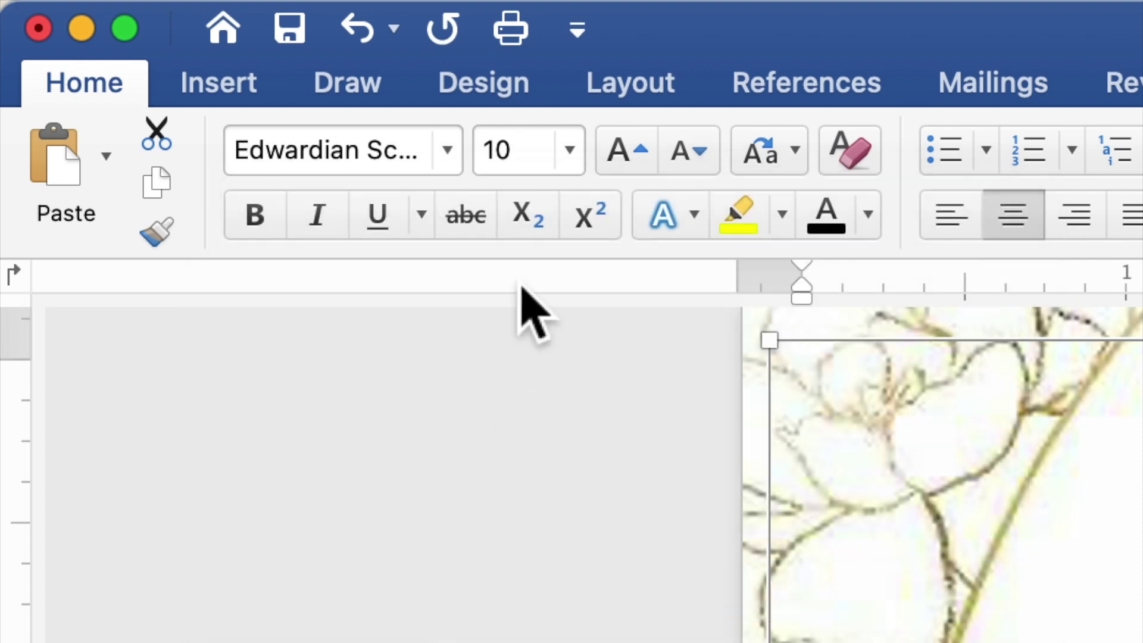
pyautogui.click(518, 156)
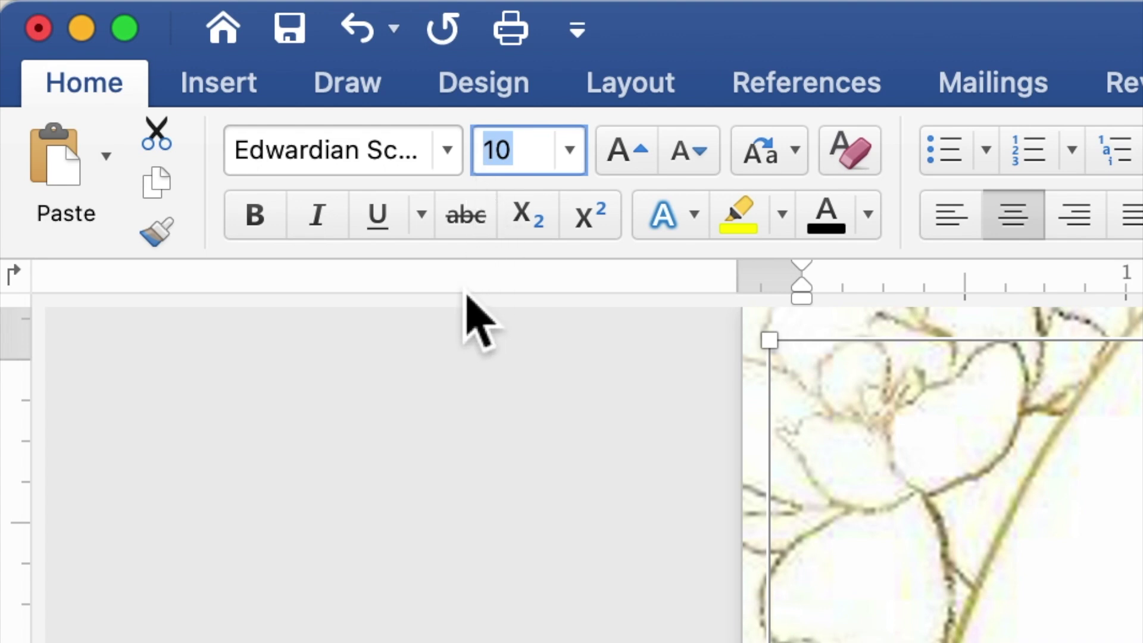
pyautogui.write('20')
pyautogui.press('Return')
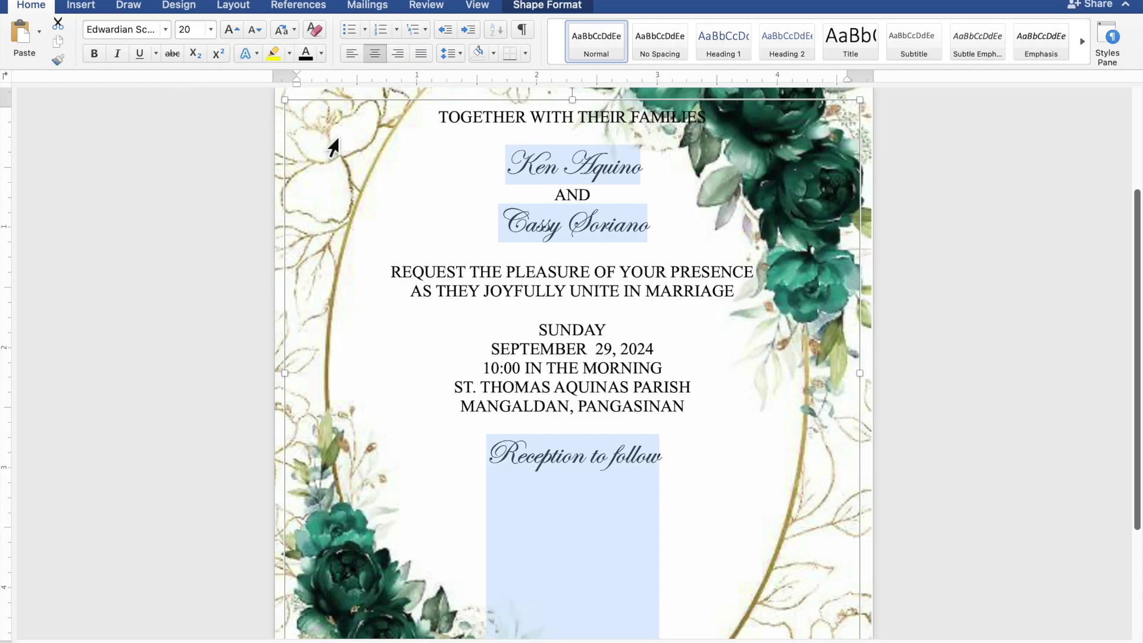
# Reselect only the couple's two name lines.
pyautogui.click(641, 169)
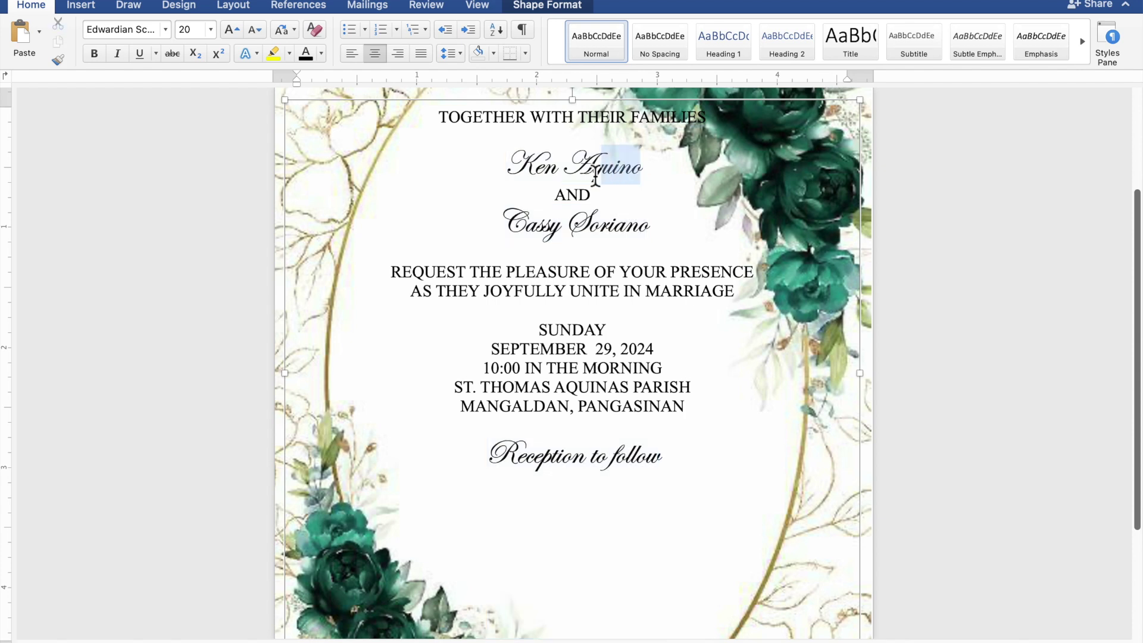
pyautogui.moveTo(646, 171); pyautogui.dragTo(507, 170)
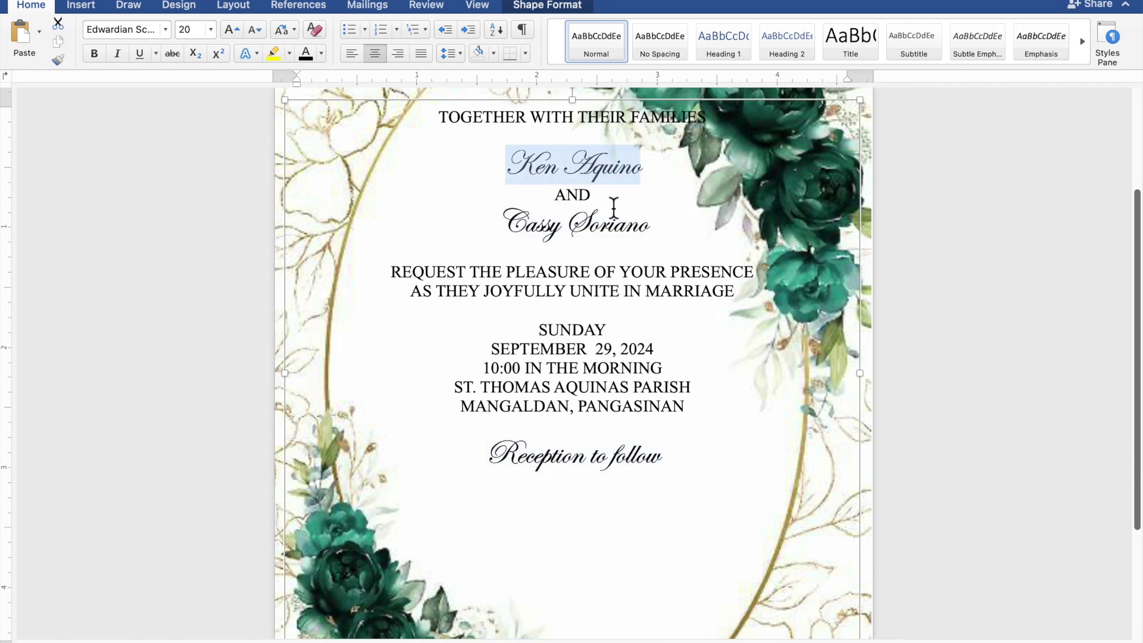
pyautogui.moveTo(653, 232); pyautogui.dragTo(530, 235)
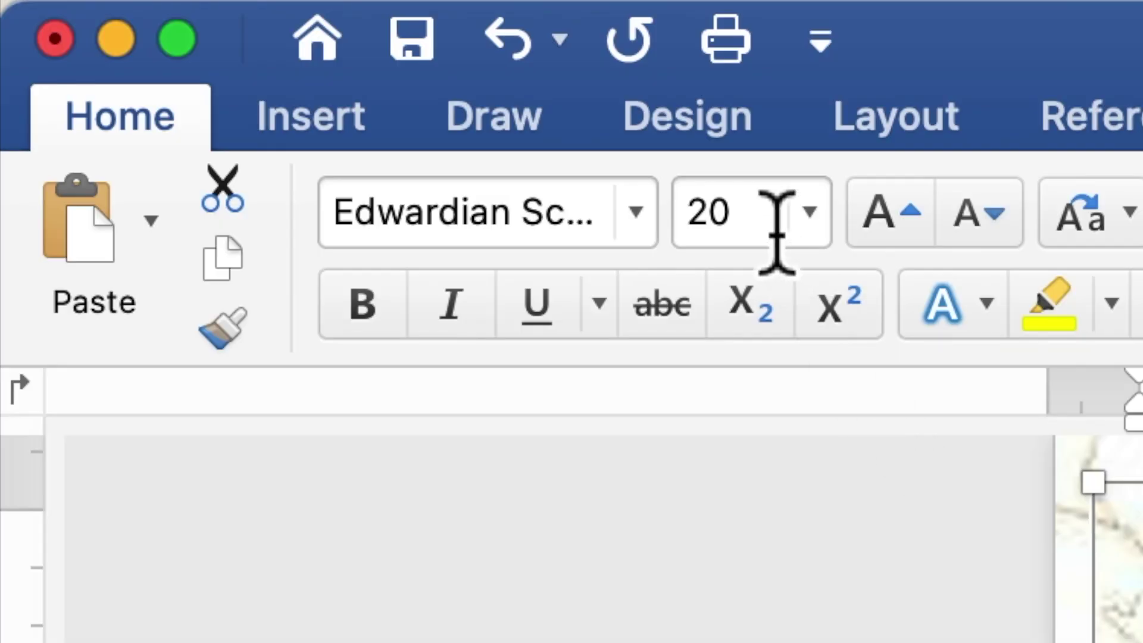
# Enlarge the couple's names to 40 points, then select the invitation text box.
pyautogui.click(776, 232)
pyautogui.moveTo(724, 242); pyautogui.dragTo(696, 241)
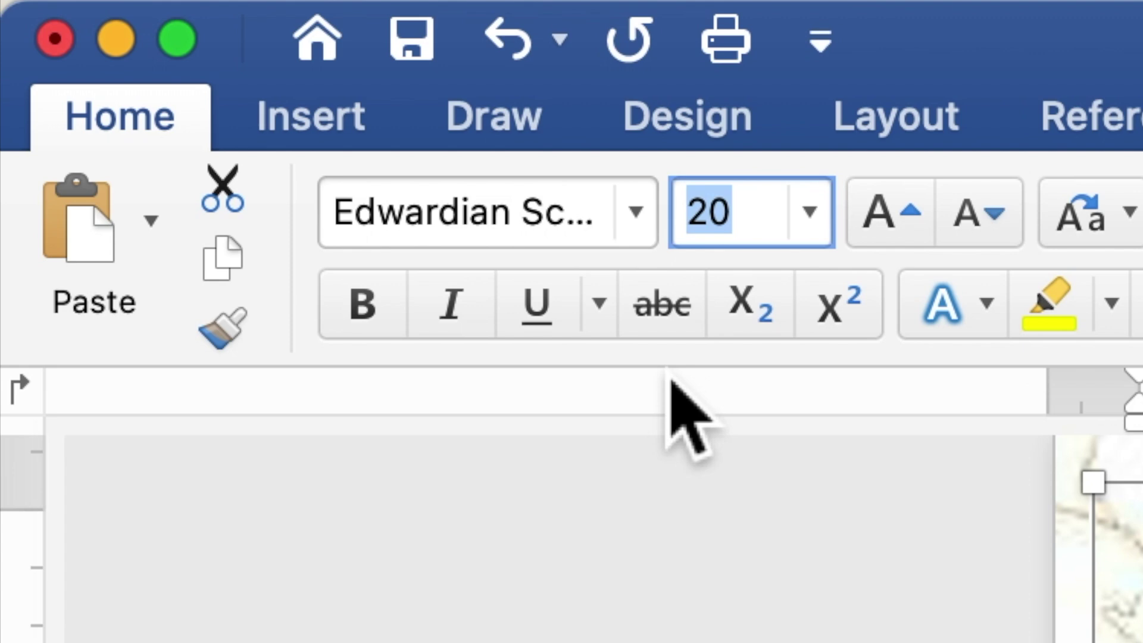
pyautogui.write('40')
pyautogui.press('Return')
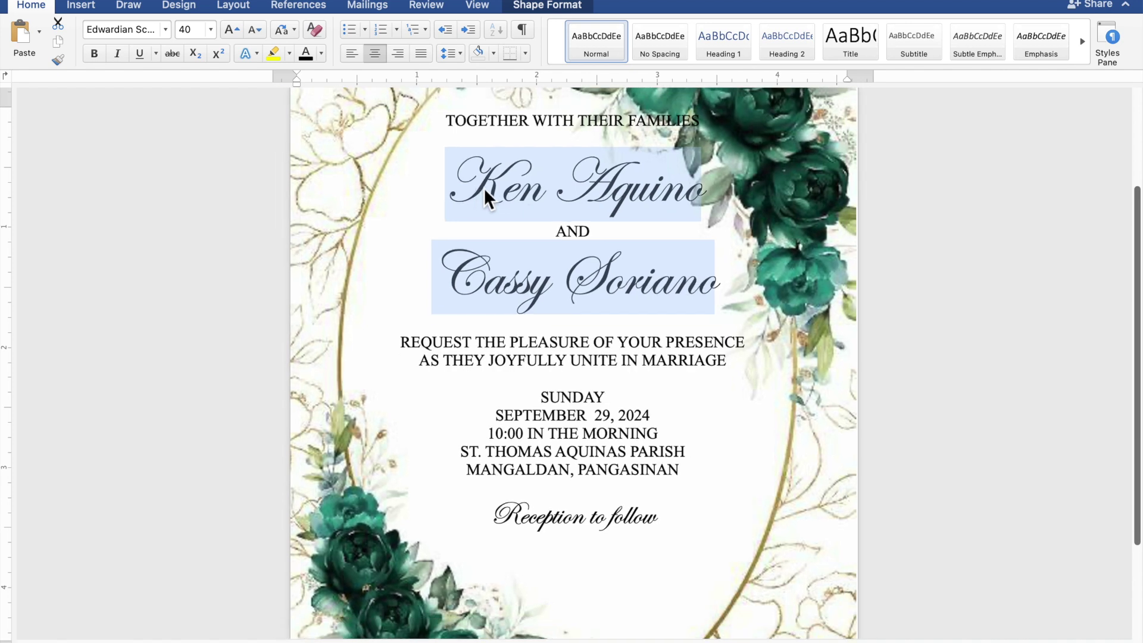
pyautogui.click(483, 187)
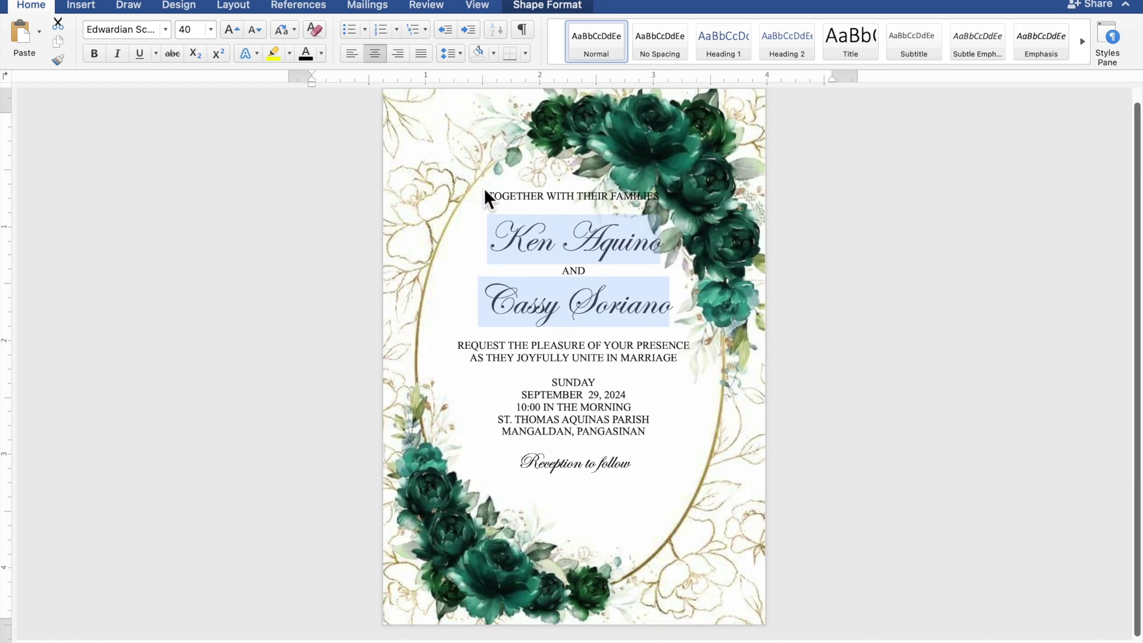
pyautogui.click(491, 197)
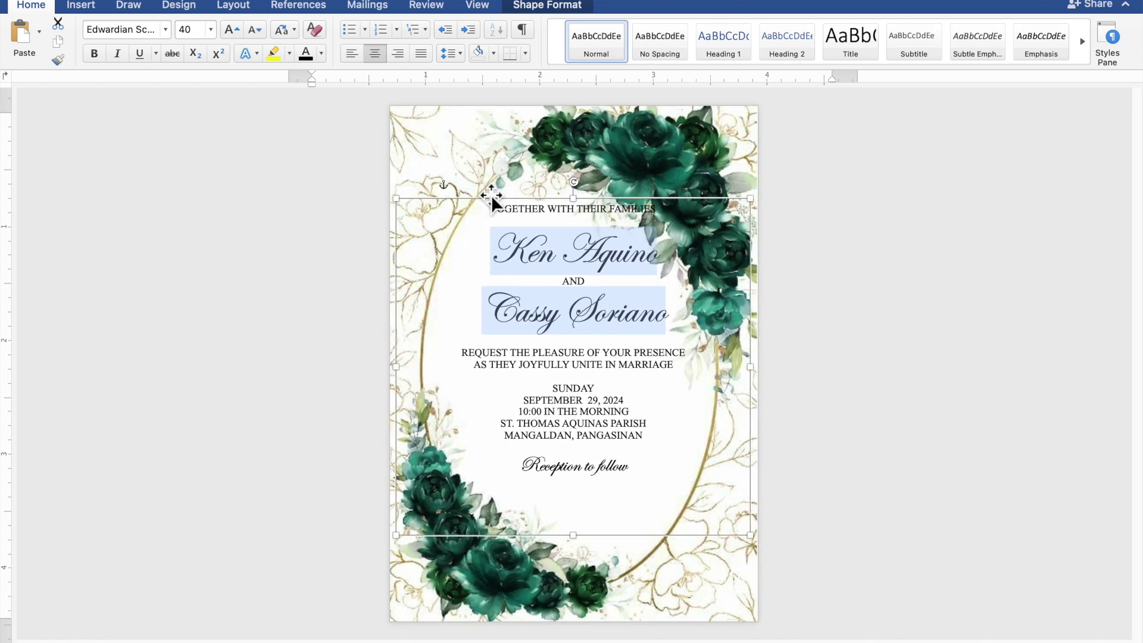
# Move the invitation text box down and slightly left to centre the wording in the gold oval.
pyautogui.click(523, 206)
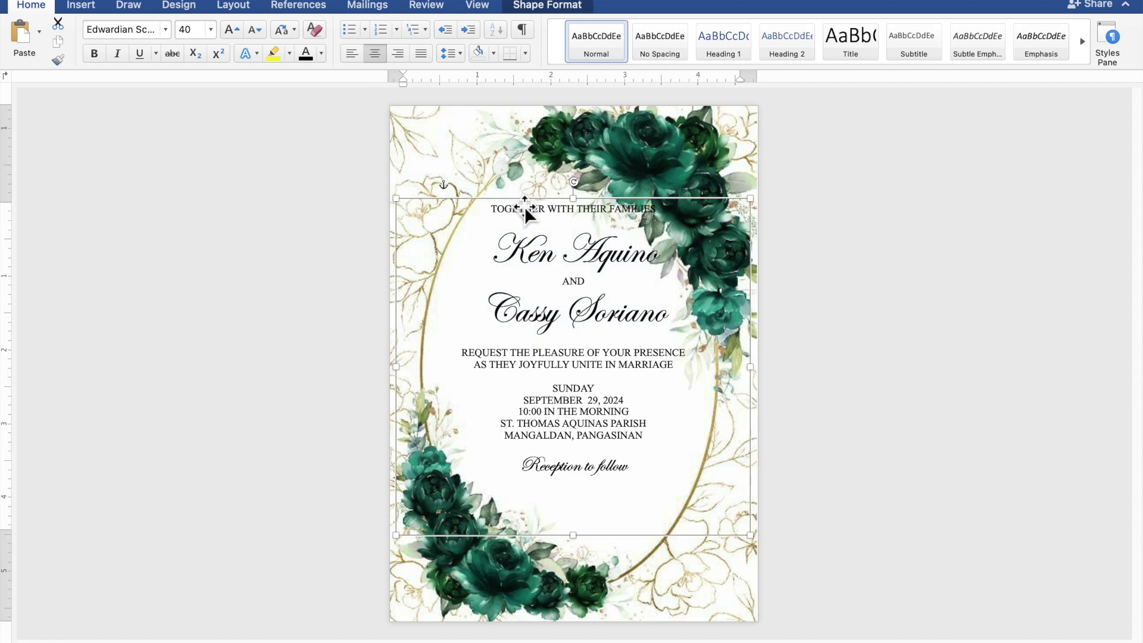
pyautogui.moveTo(524, 208); pyautogui.dragTo(525, 211)
pyautogui.press('Down')
pyautogui.press('Down')
pyautogui.press('Down')
pyautogui.press('Down')
pyautogui.press('Down')
pyautogui.press('Down')
pyautogui.press('Down')
pyautogui.press('Down')
pyautogui.press('Down')
pyautogui.press('Down')
pyautogui.press('Down')
pyautogui.press('Down')
pyautogui.press('Down')
pyautogui.press('Down')
pyautogui.press('Down')
pyautogui.press('Down')
pyautogui.press('Down')
pyautogui.press('Down')
pyautogui.press('Down')
pyautogui.press('Down')
pyautogui.press('Down')
pyautogui.press('Down')
pyautogui.press('Down')
pyautogui.press('Down')
pyautogui.press('Down')
pyautogui.press('Down')
pyautogui.press('Down')
pyautogui.press('Down')
pyautogui.press('Down')
pyautogui.press('Down')
pyautogui.press('Down')
pyautogui.press('Down')
pyautogui.press('Down')
pyautogui.press('Down')
pyautogui.press('Down')
pyautogui.press('Down')
pyautogui.press('Down')
pyautogui.press('Down')
pyautogui.press('Down')
pyautogui.press('Down')
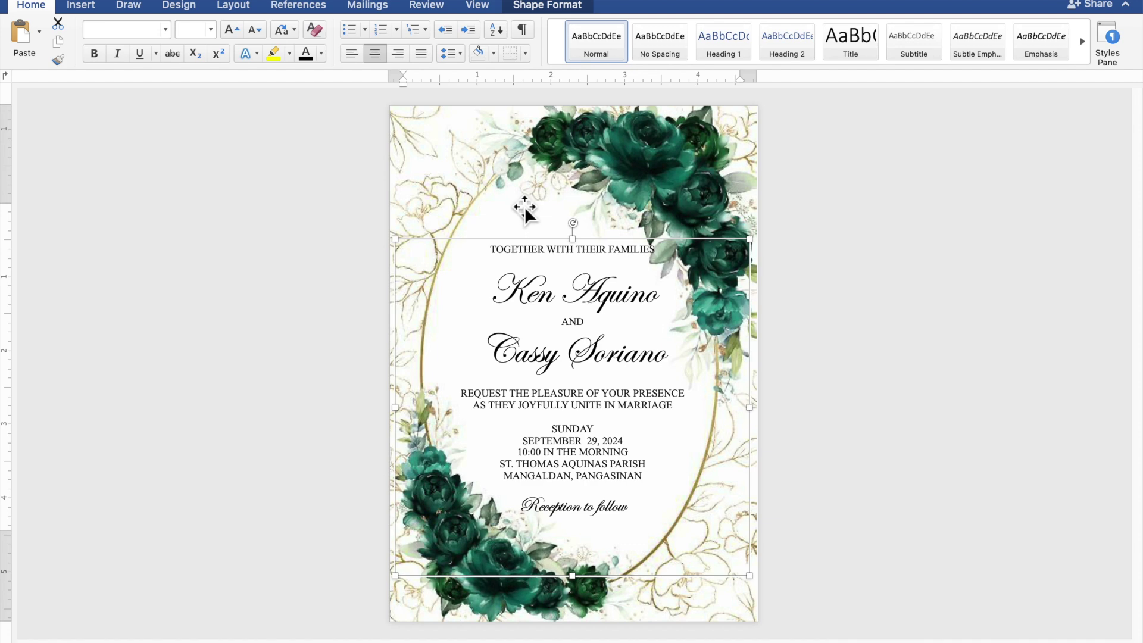
pyautogui.press('Left')
pyautogui.press('Left')
pyautogui.press('Left')
pyautogui.press('Left')
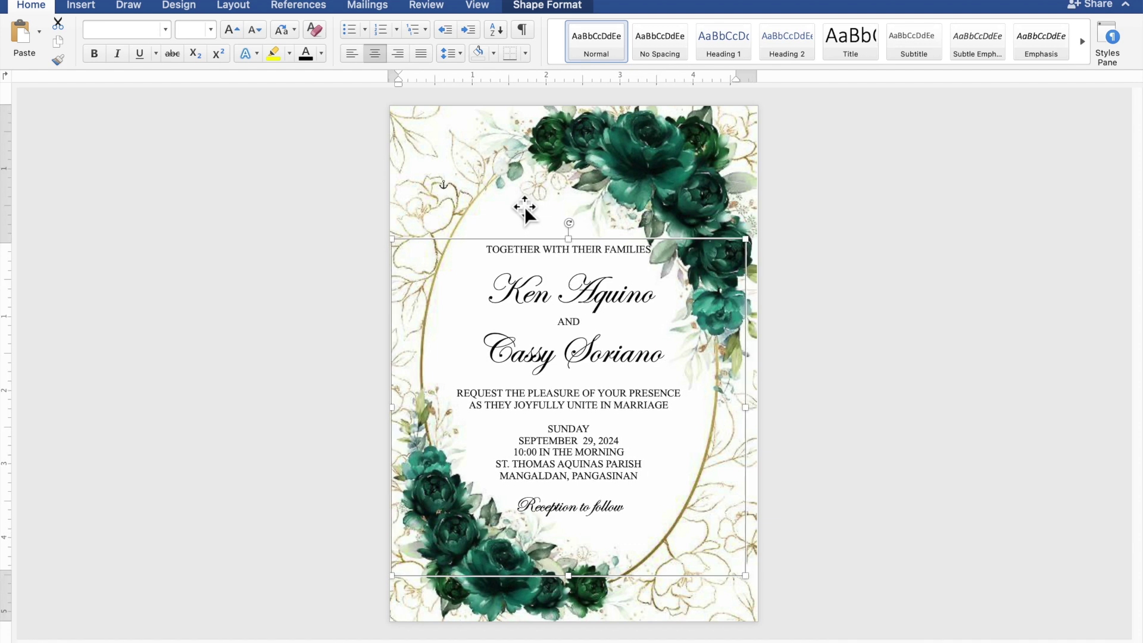
pyautogui.press('Down')
pyautogui.press('Down')
pyautogui.press('Down')
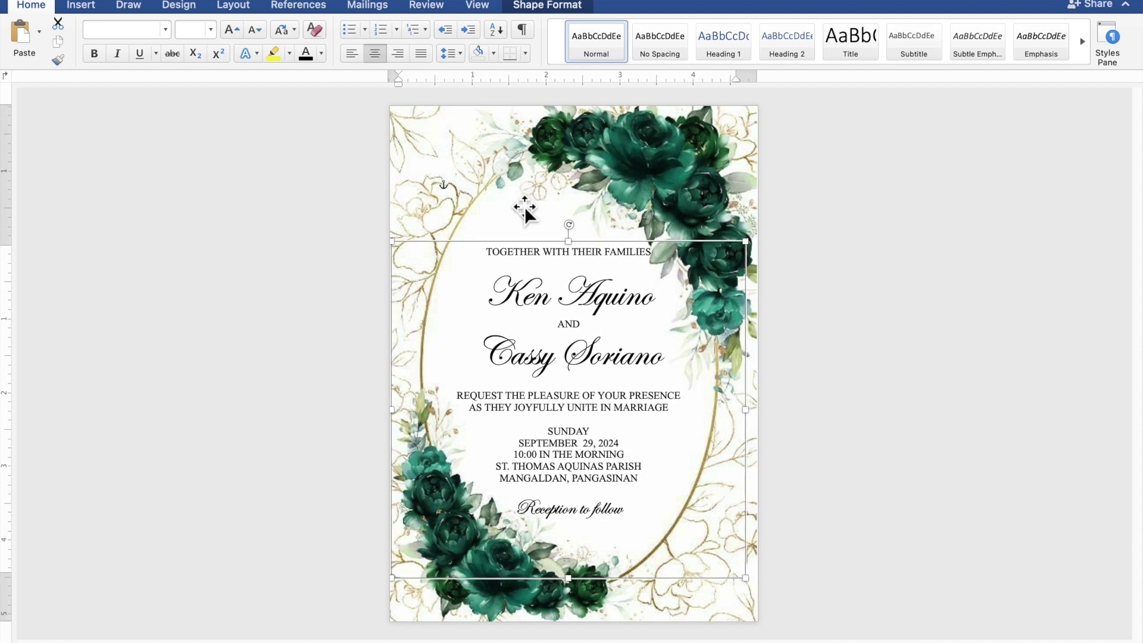
pyautogui.click(966, 346)
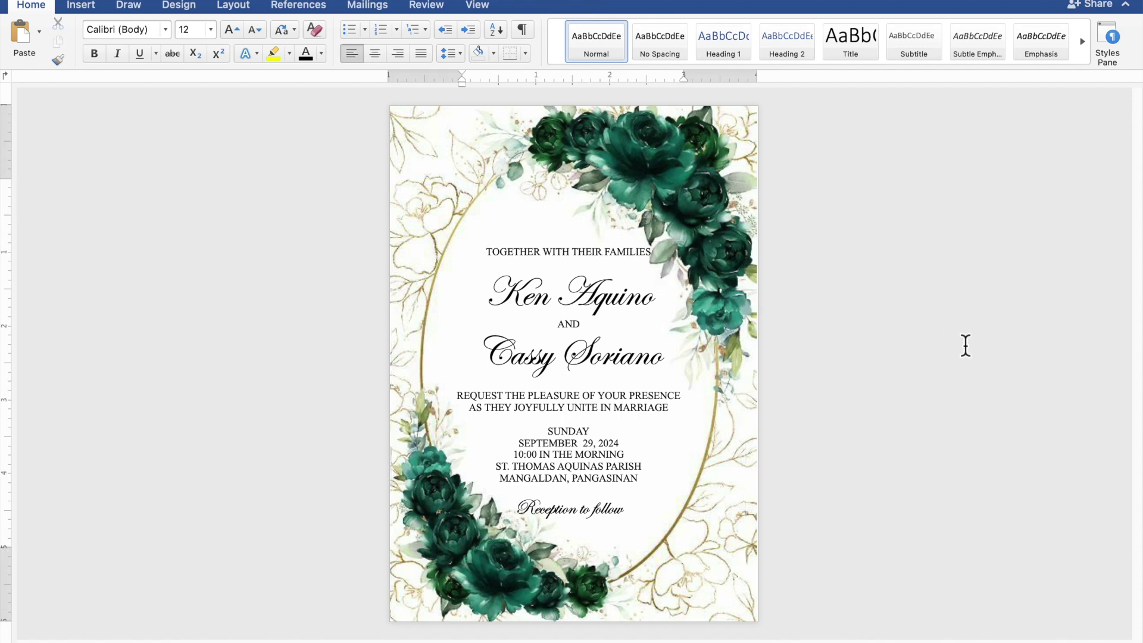